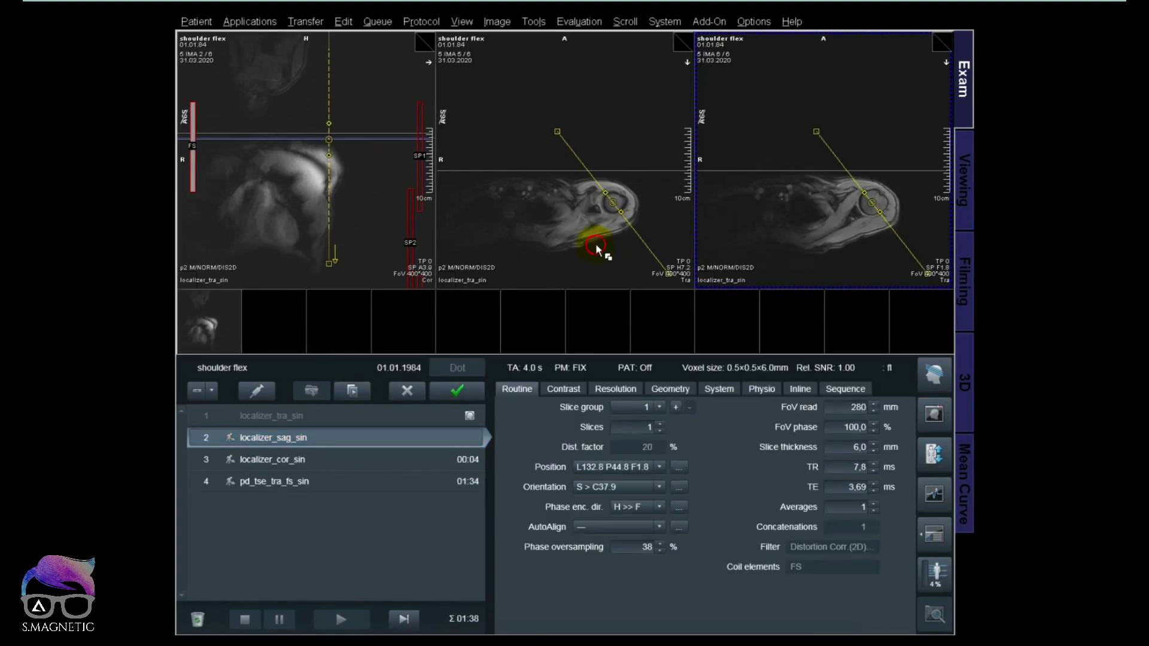
# Tilt the sagittal slice to S > C34.4, enable GRAPPA parallel imaging, and apply the protocol.
pyautogui.click(596, 243)
pyautogui.scroll(-1, 595, 244)
pyautogui.moveTo(641, 239); pyautogui.dragTo(639, 242)
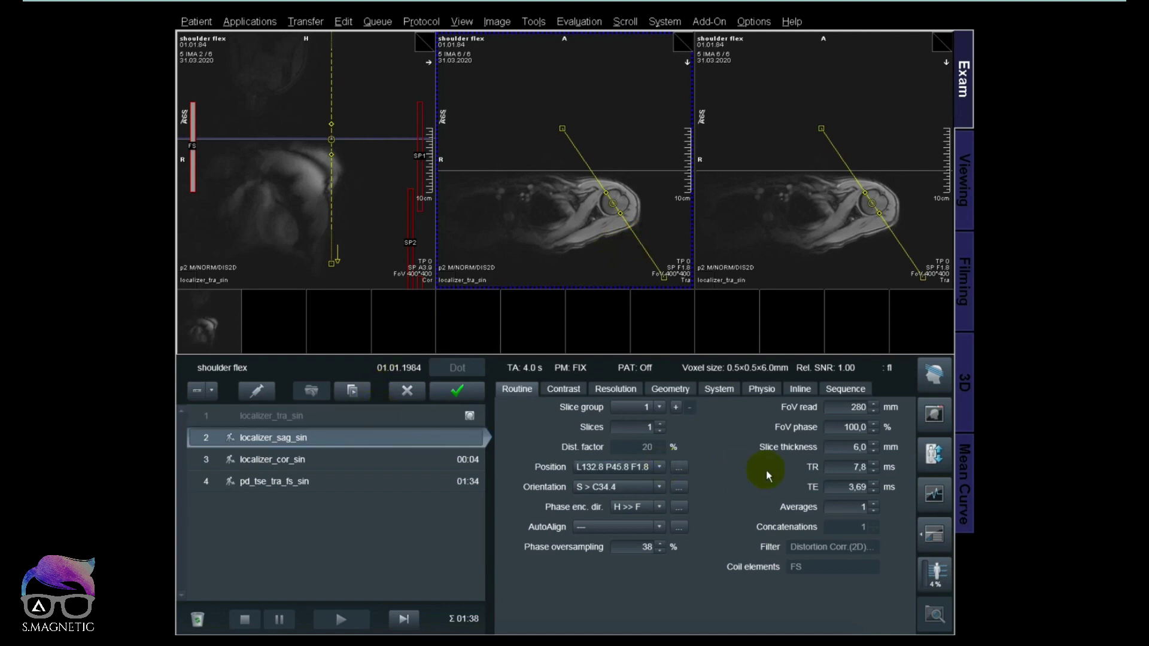
pyautogui.click(615, 389)
pyautogui.click(663, 407)
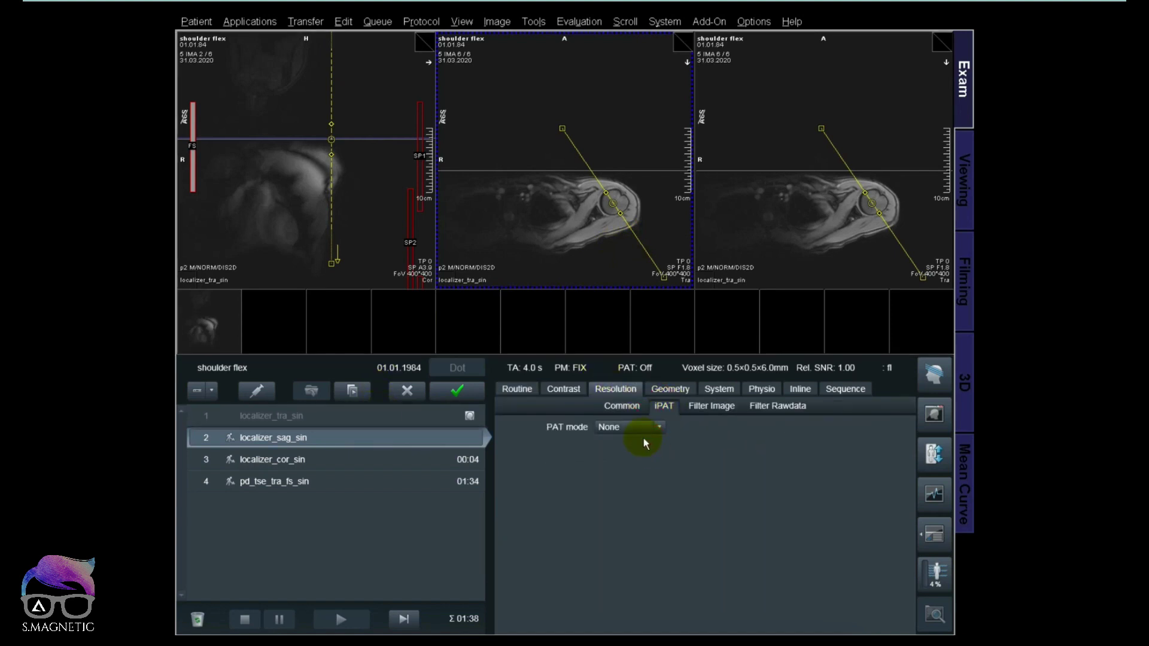
pyautogui.click(637, 428)
pyautogui.click(641, 455)
pyautogui.click(518, 392)
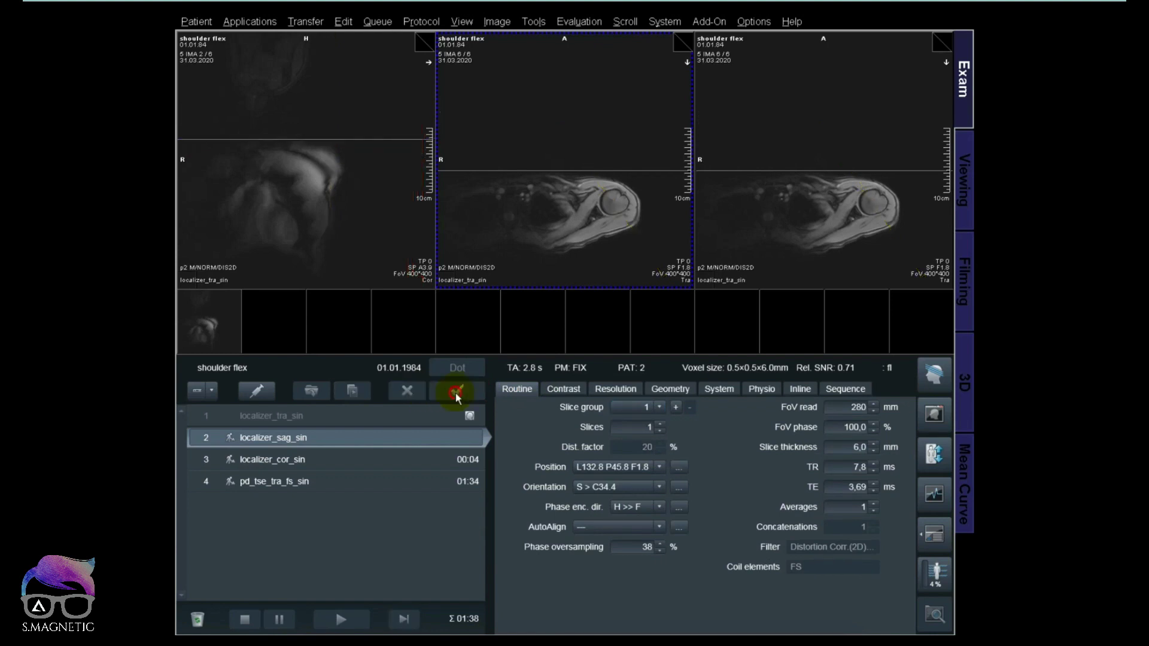
pyautogui.click(457, 390)
# Open localizer_cor_sin and set its PAT mode to GRAPPA.
pyautogui.doubleClick(370, 465)
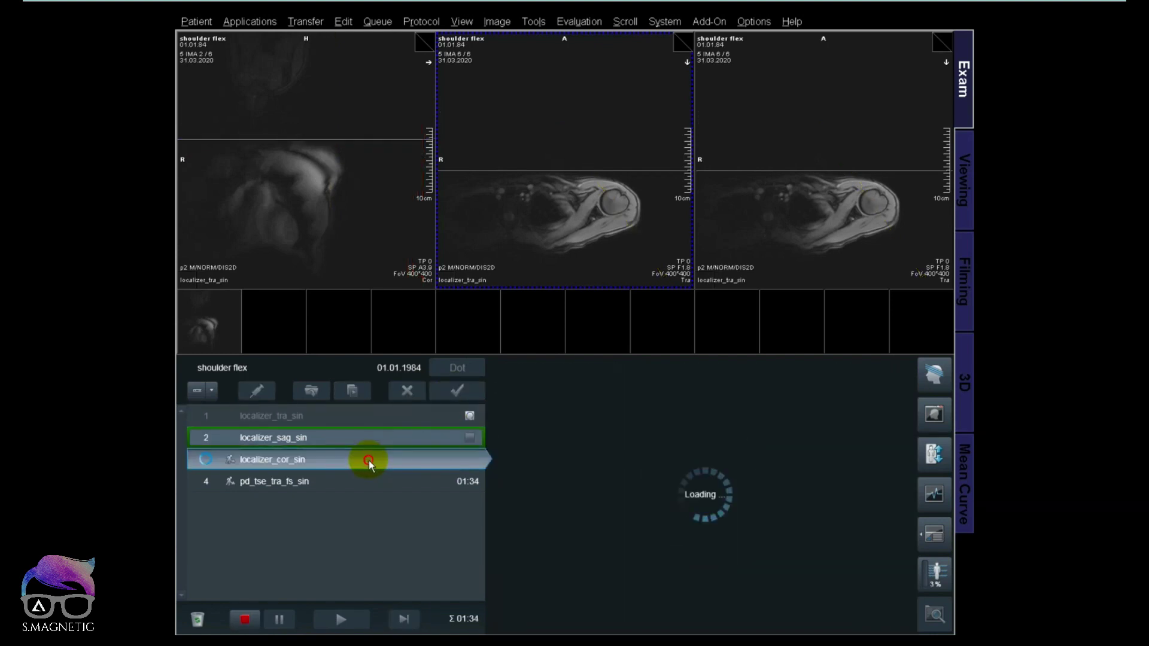
pyautogui.click(618, 389)
pyautogui.click(663, 405)
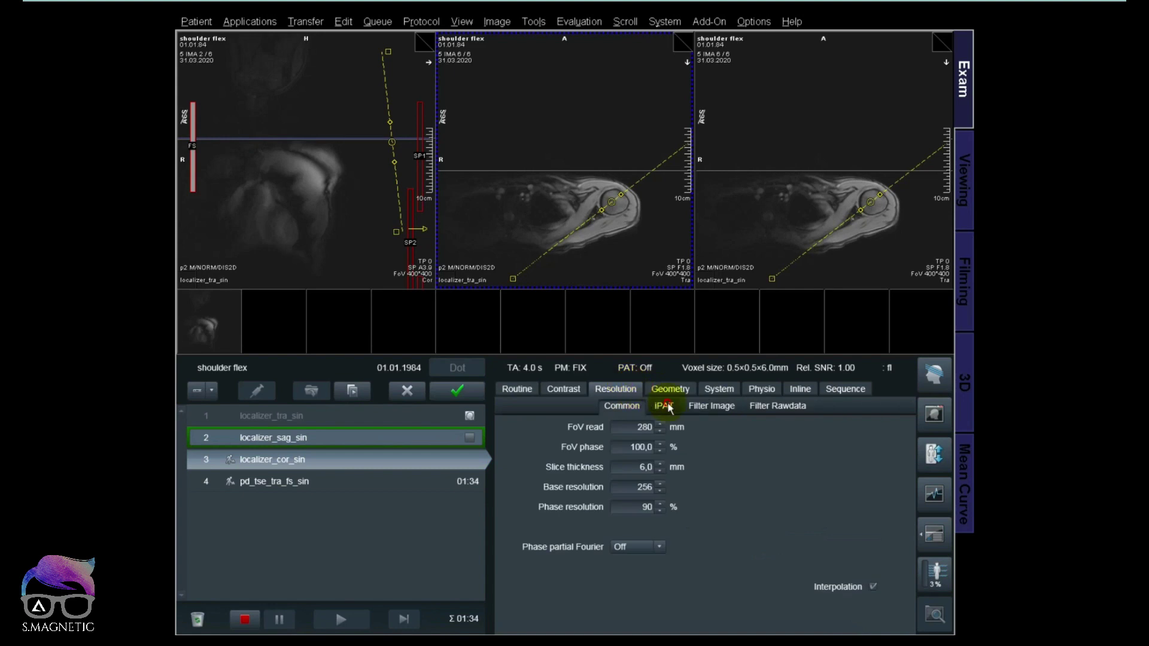
pyautogui.click(629, 427)
pyautogui.click(600, 454)
pyautogui.click(518, 390)
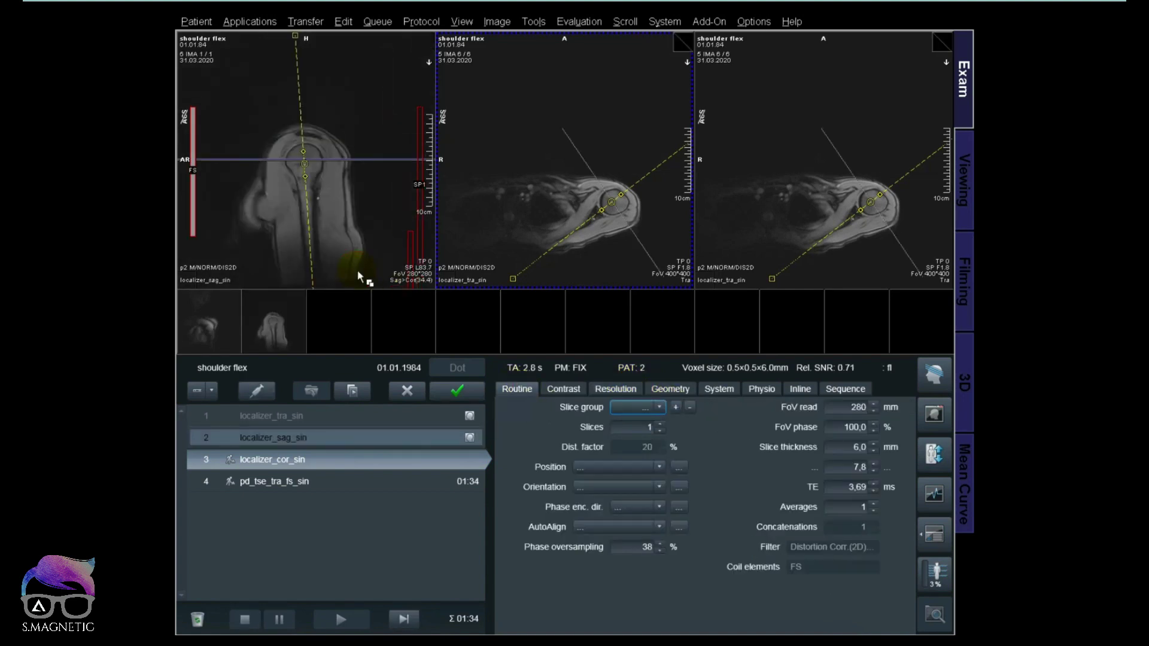
# Make the coronal slice perpendicular on the sagittal image and start the scan.
pyautogui.rightClick(335, 221)
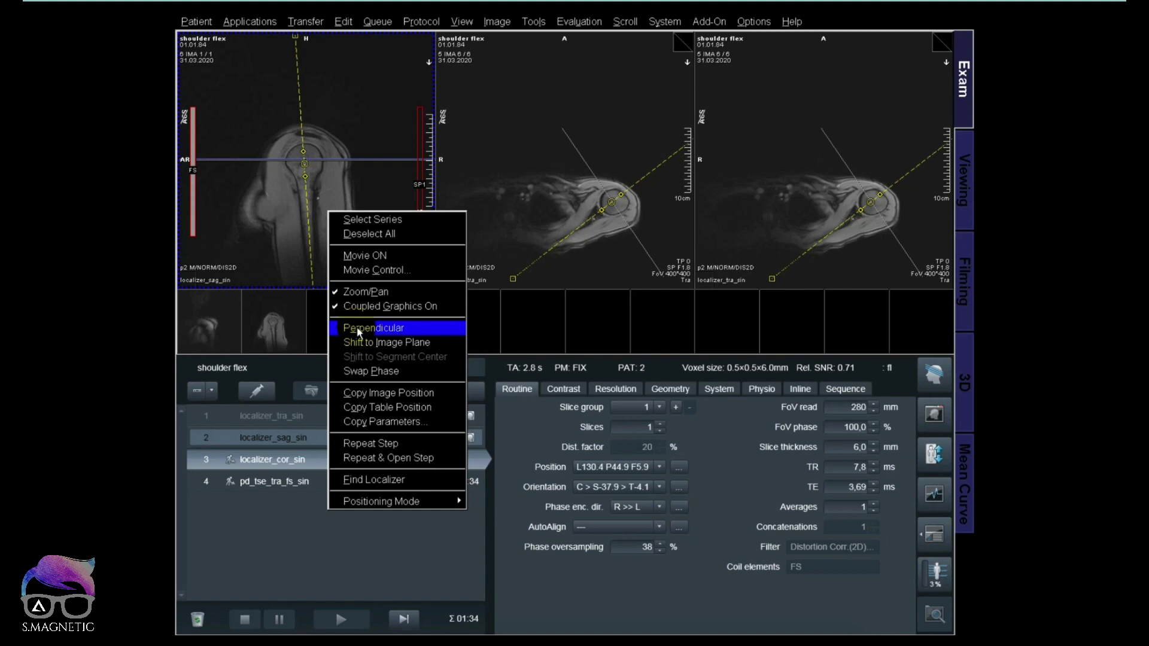
pyautogui.click(357, 332)
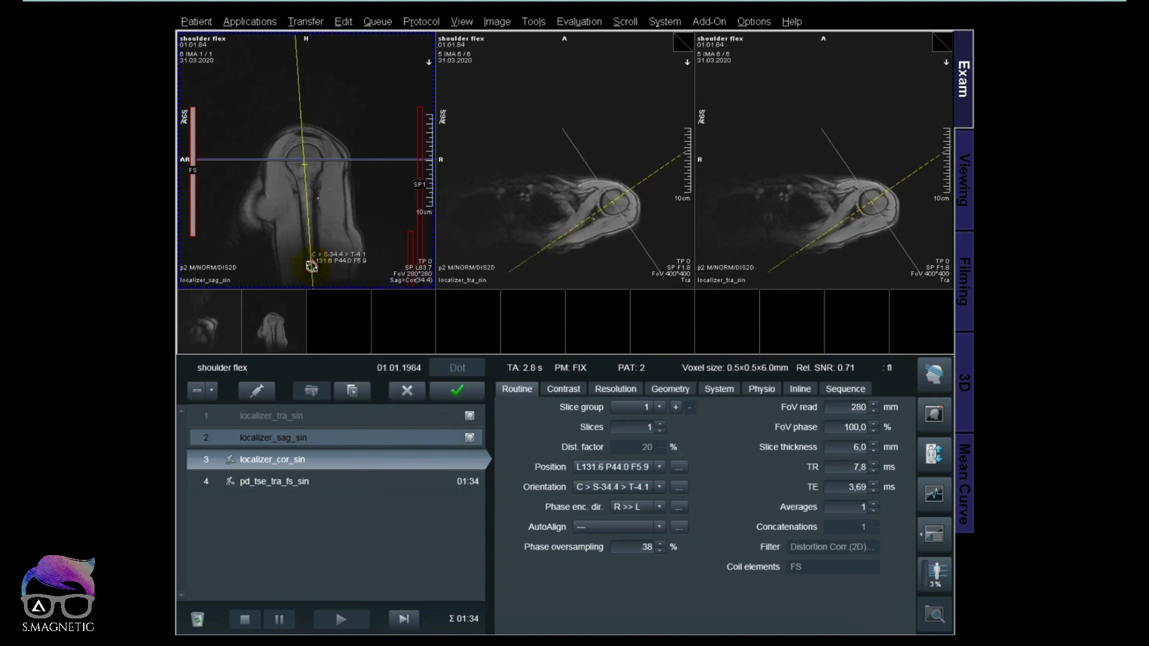
pyautogui.click(442, 396)
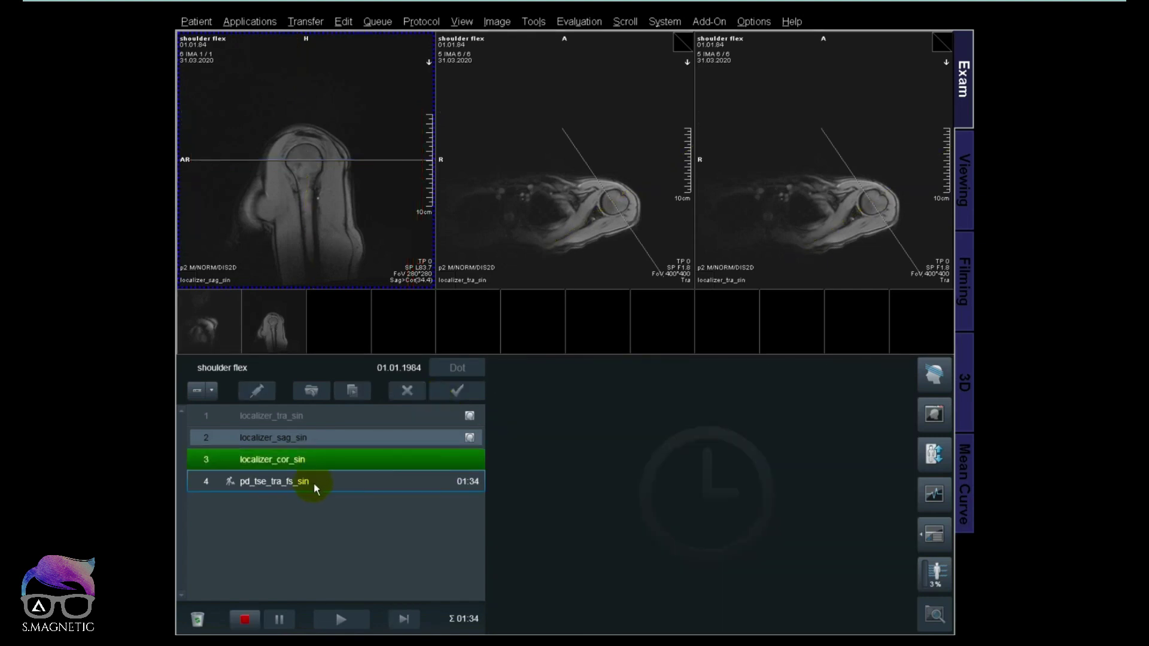
# Open pd_tse_tra_fs_sin, load the coronal and transverse localizers, and tilt the stack to T > S5.3 > C-0.4.
pyautogui.doubleClick(313, 482)
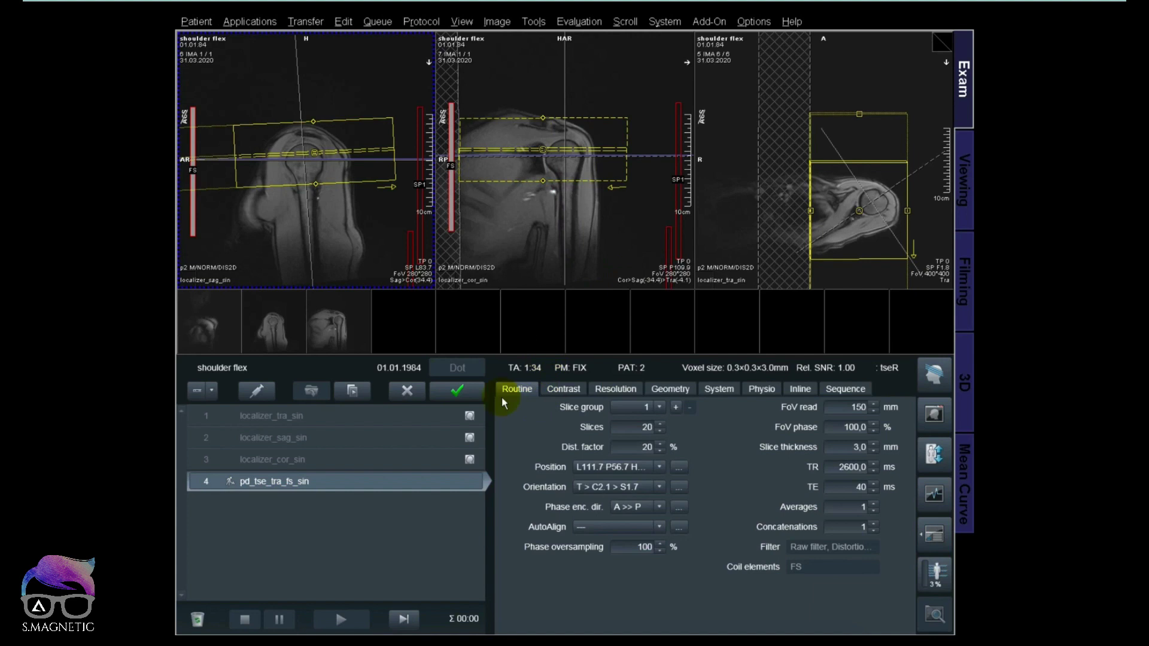
pyautogui.moveTo(466, 459); pyautogui.dragTo(778, 218)
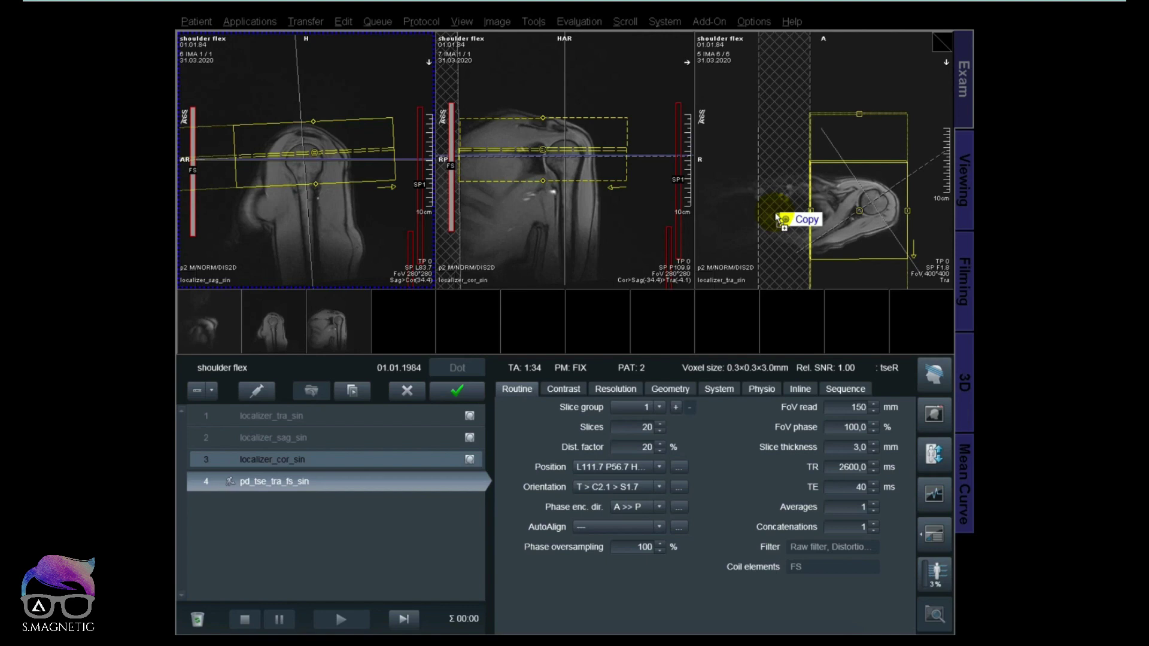
pyautogui.moveTo(778, 219); pyautogui.dragTo(769, 210)
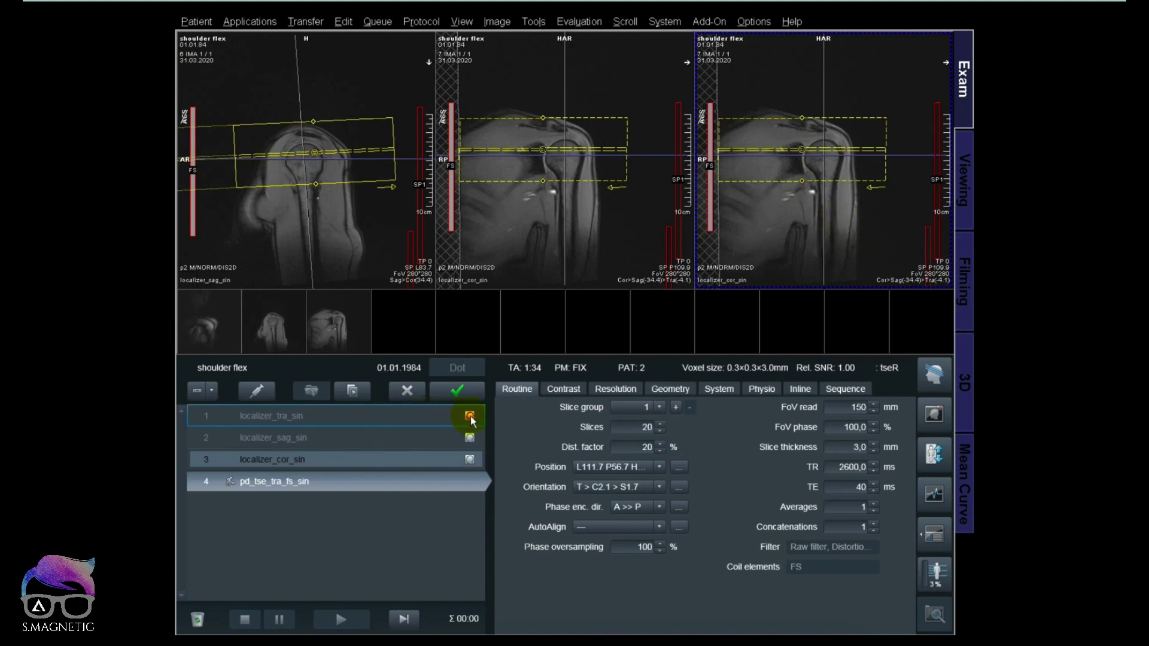
pyautogui.moveTo(467, 415); pyautogui.dragTo(793, 241)
pyautogui.scroll(-5, 793, 240)
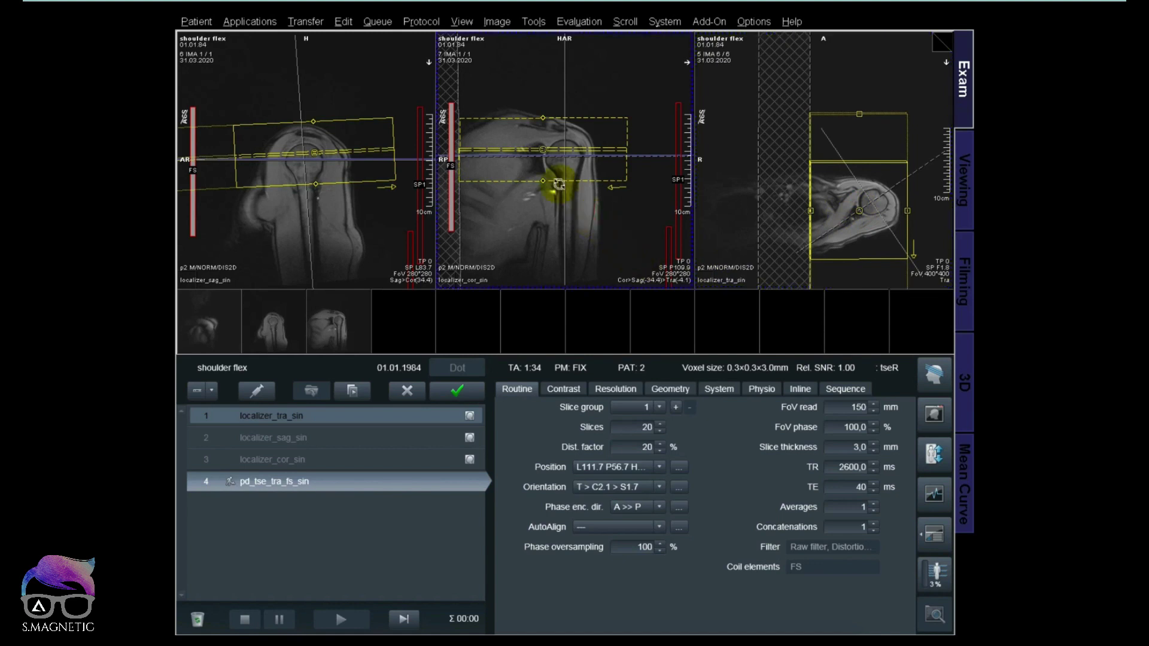
pyautogui.click(593, 149)
pyautogui.moveTo(593, 149); pyautogui.dragTo(600, 135)
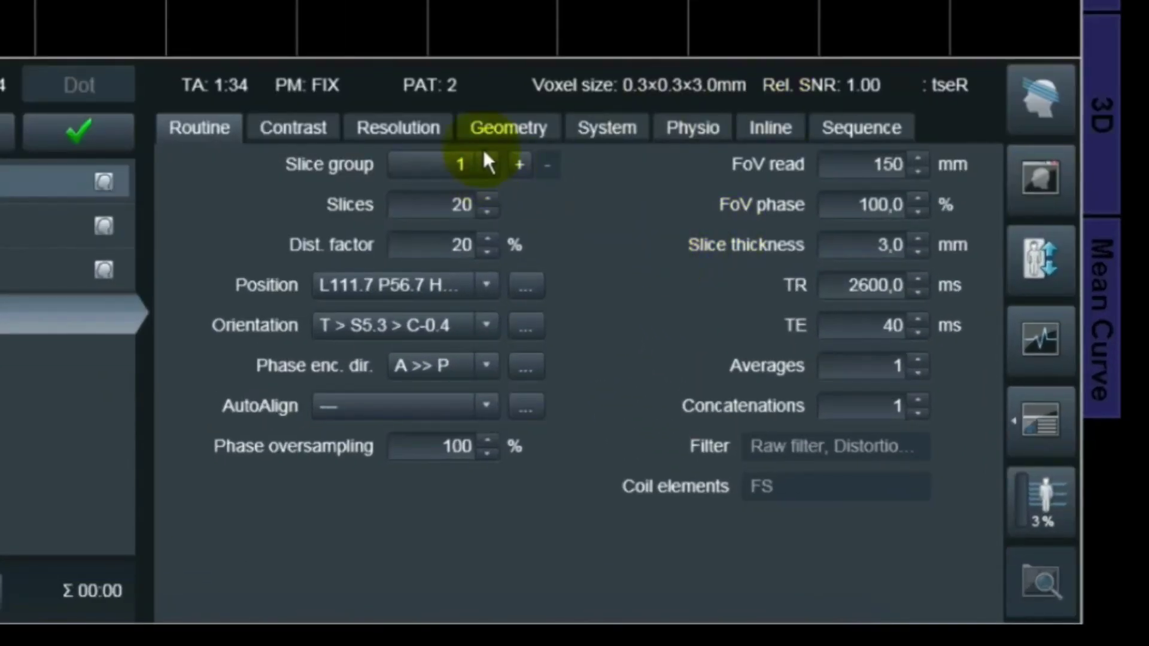
# Review the Filter Image settings under Resolution before returning to Routine.
pyautogui.click(411, 126)
pyautogui.click(571, 160)
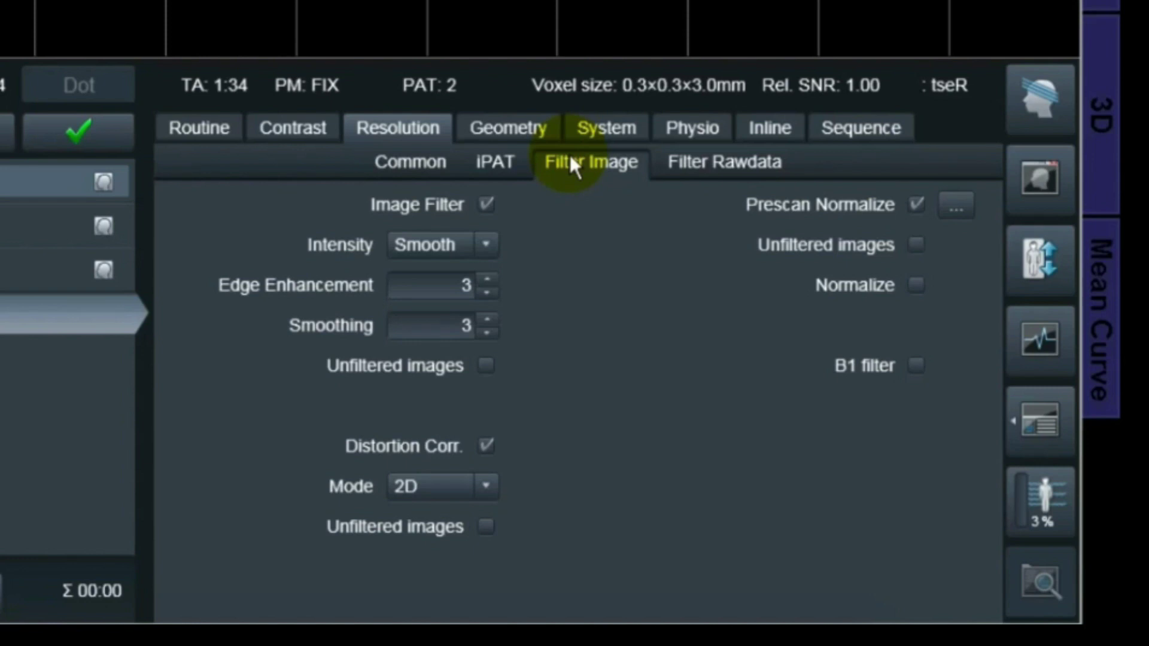
pyautogui.click(206, 125)
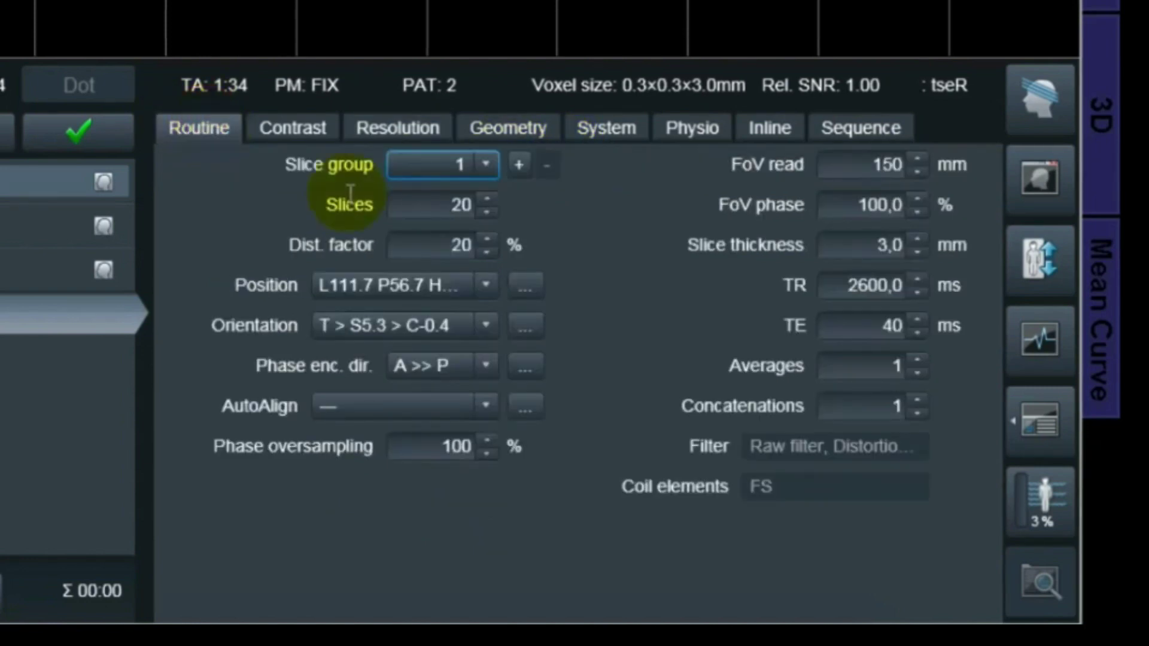
# Set Averages to 2 and raise phase oversampling to 70%.
pyautogui.click(915, 359)
pyautogui.click(871, 409)
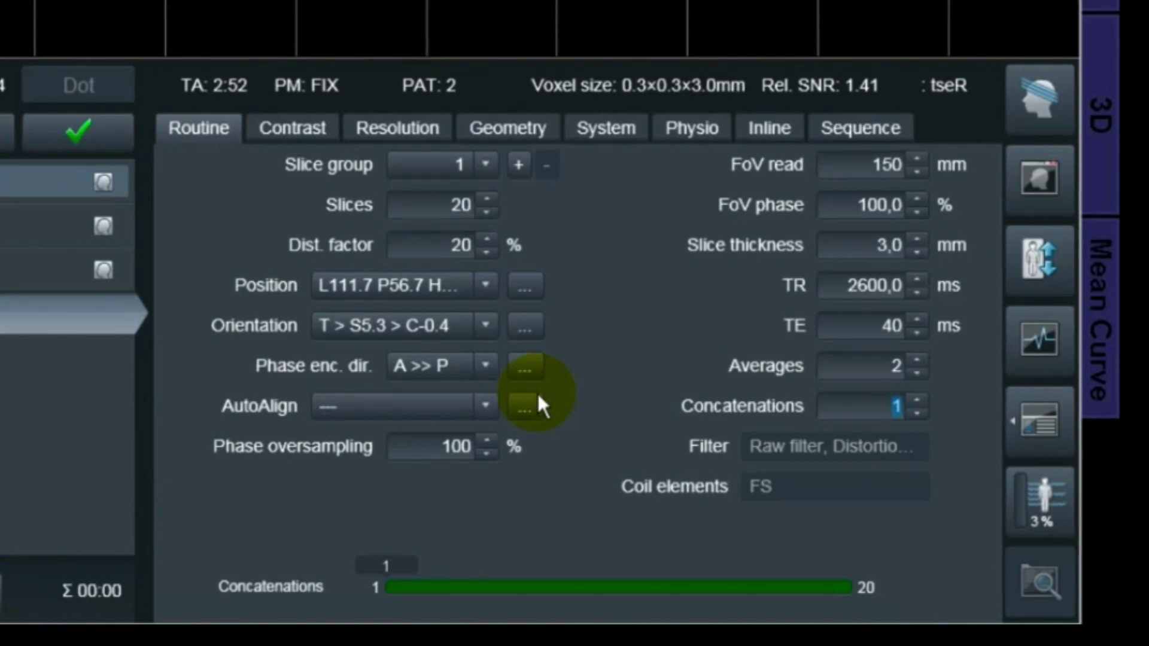
pyautogui.click(456, 454)
pyautogui.write('6')
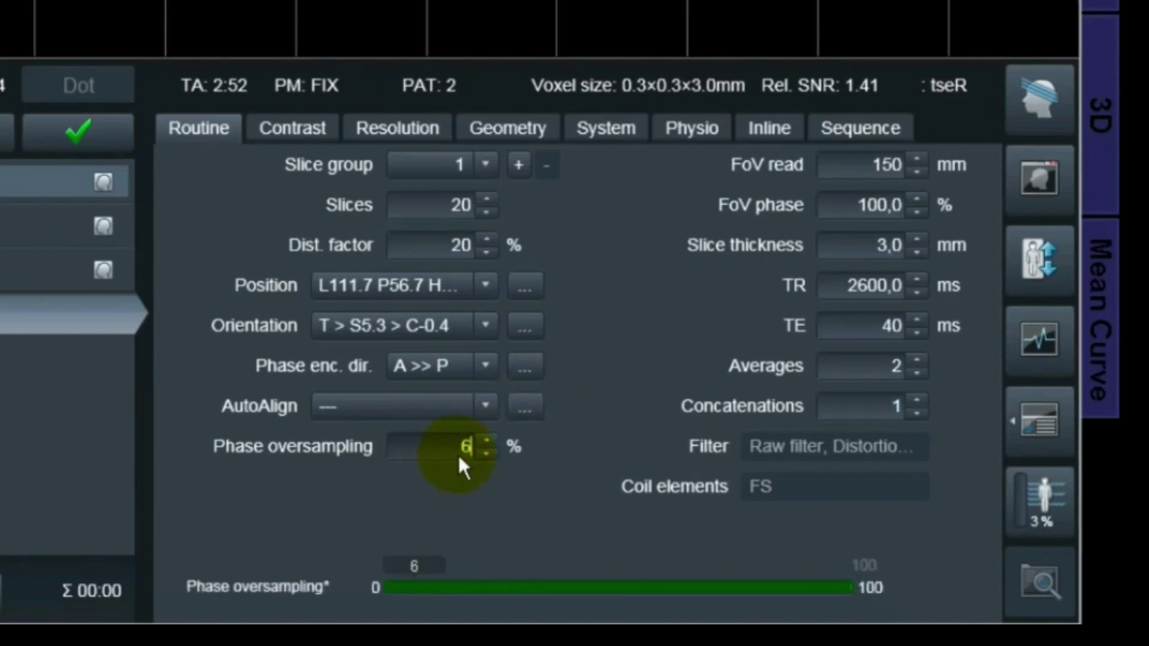
pyautogui.write('0')
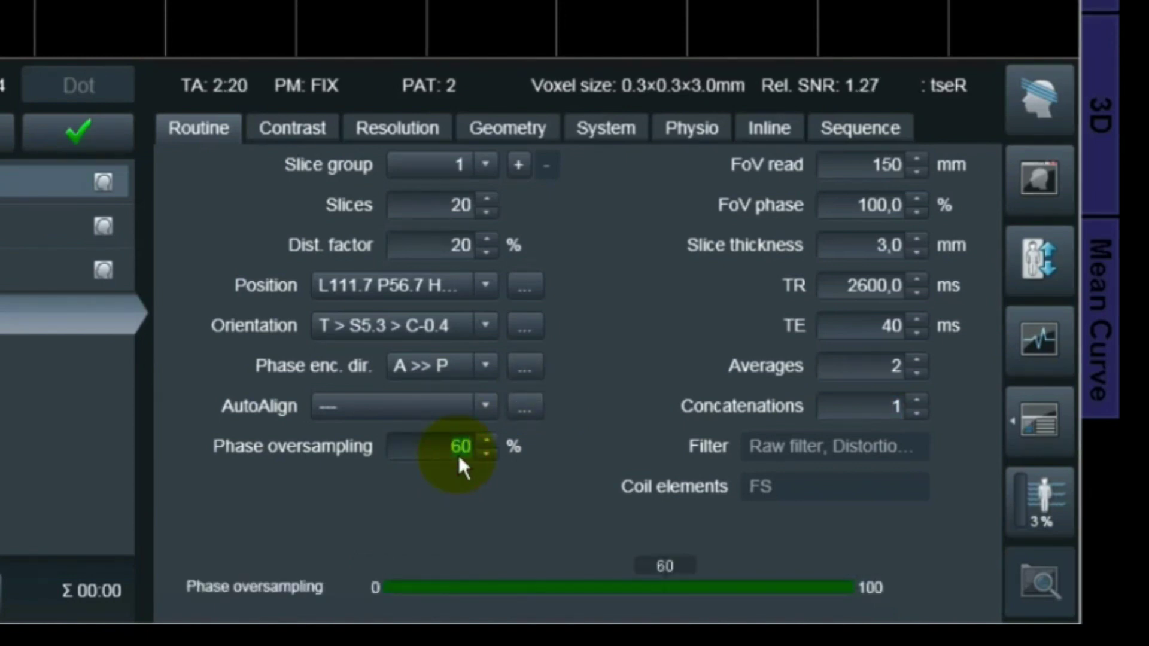
pyautogui.click(489, 439)
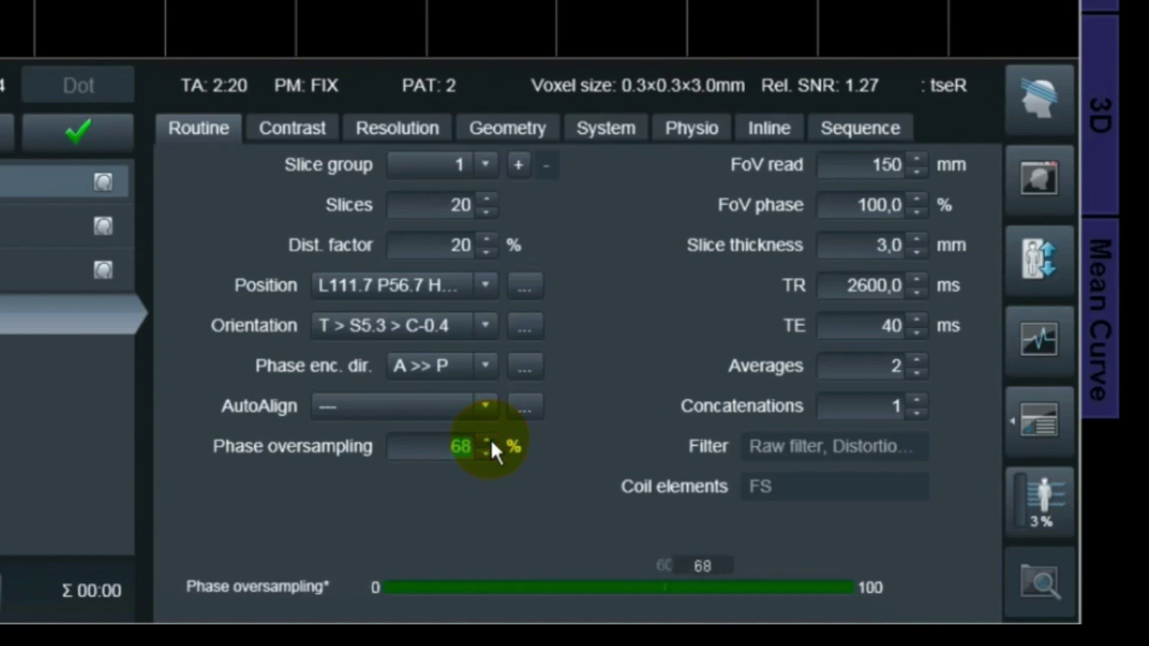
pyautogui.click(491, 441)
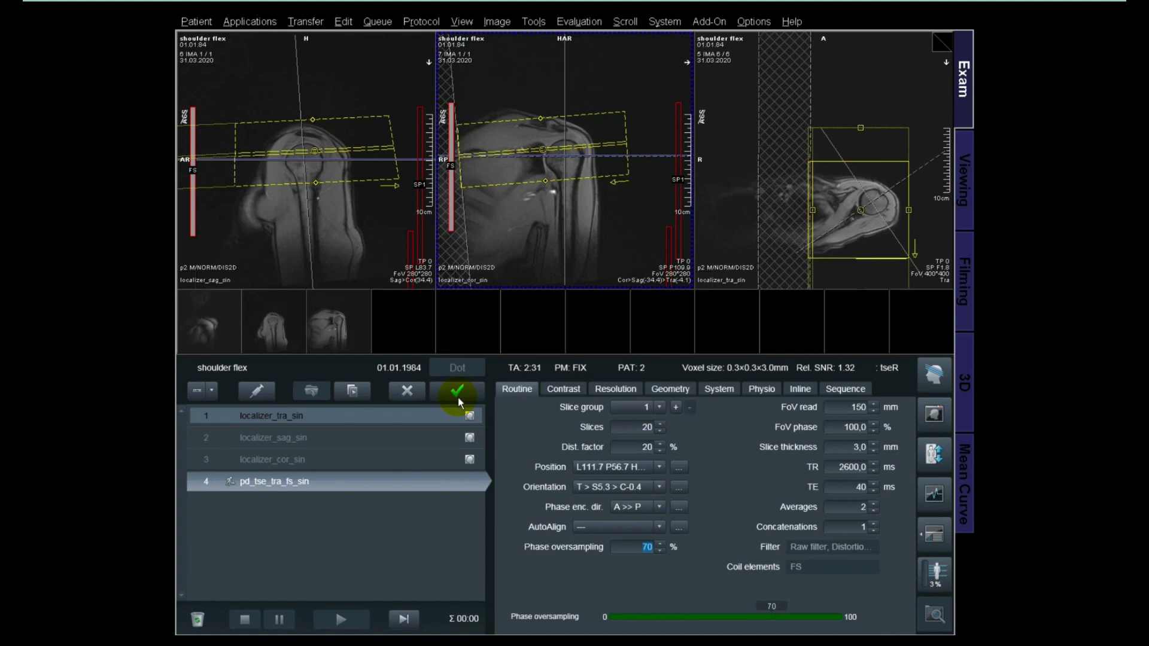
# Run pd_tse_tra_fs_sin and review the Scan Assistant's fixes to the coronal PD fat-sat protocol.
pyautogui.click(454, 391)
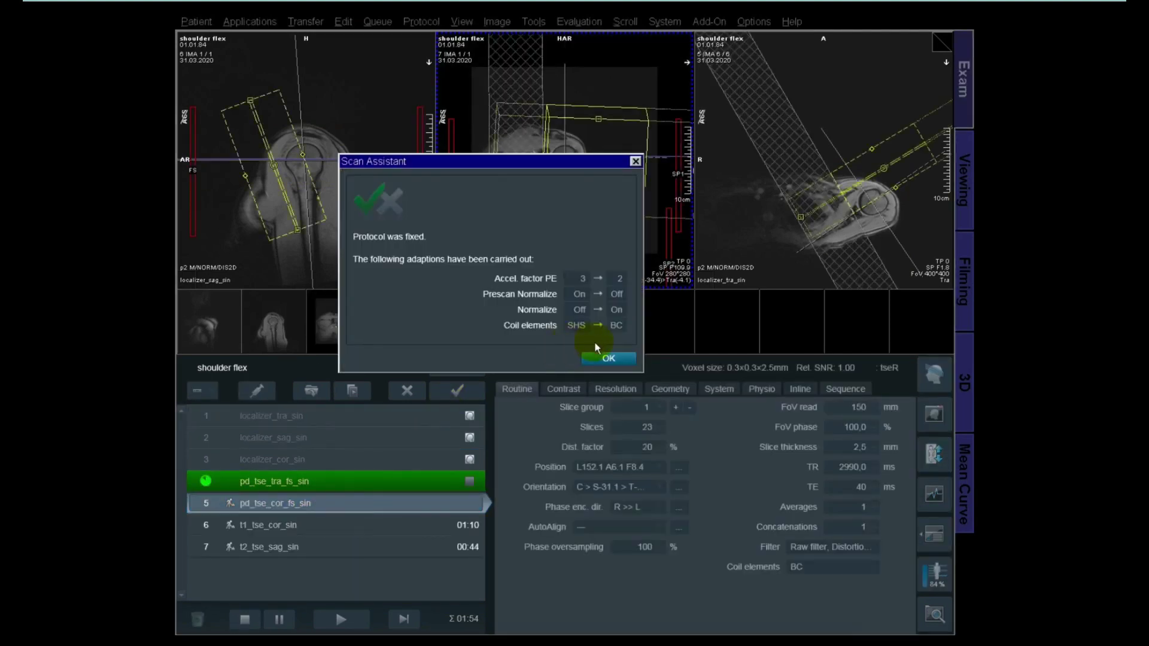
pyautogui.click(609, 359)
# Accept the automatic adaptations and change the slice thickness to 3.0 mm.
pyautogui.click(607, 358)
pyautogui.click(835, 446)
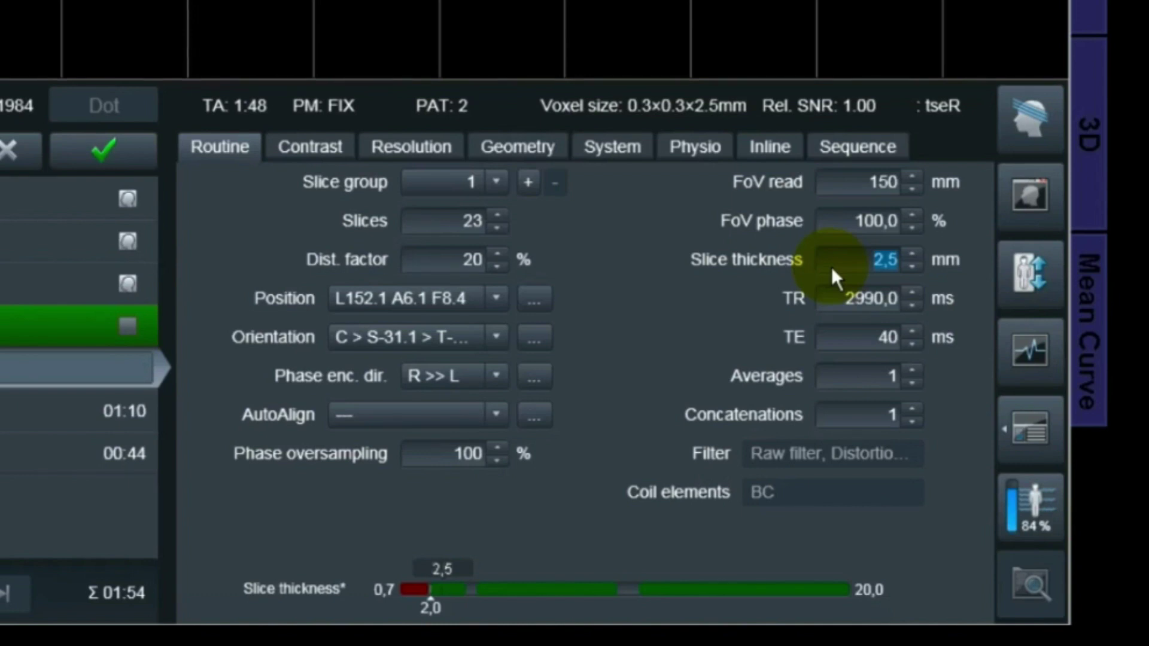
pyautogui.write('3')
pyautogui.press('Return')
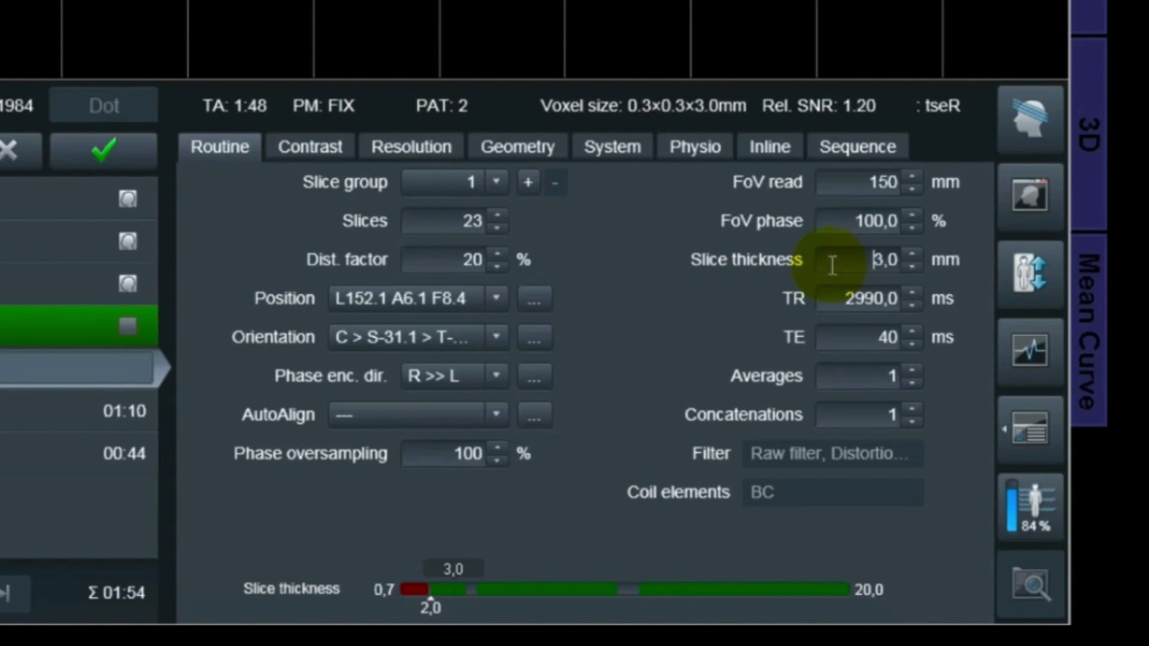
# Set Coil Select Mode to On - Auto, then back to Off - AutoCoilSelect.
pyautogui.click(605, 150)
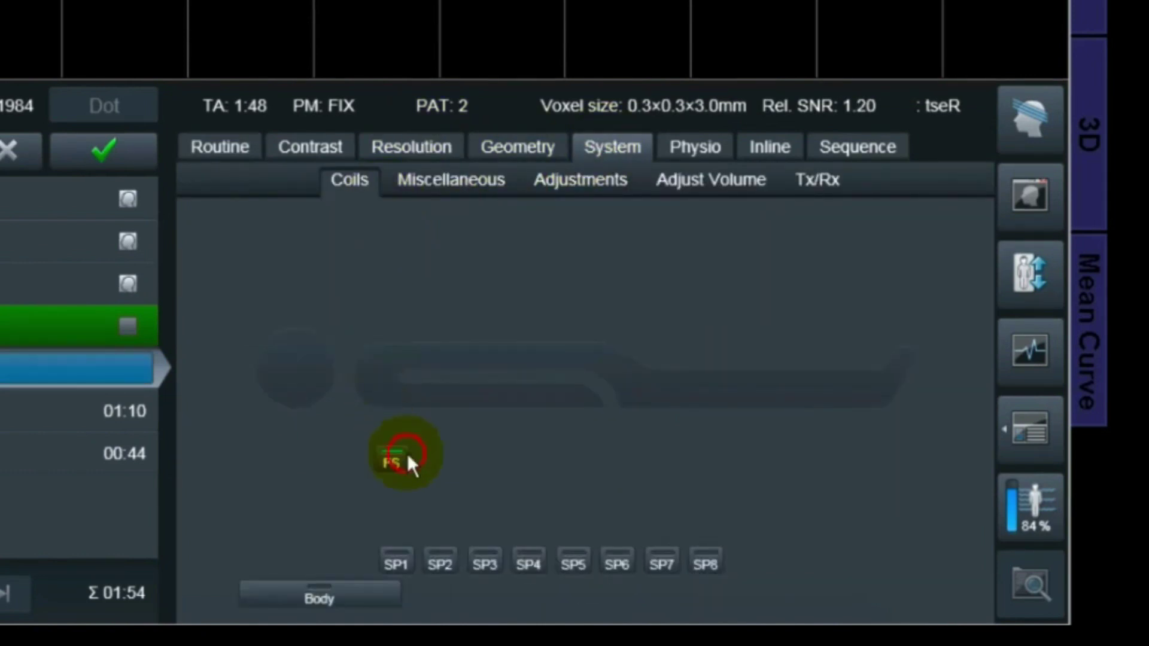
pyautogui.click(431, 189)
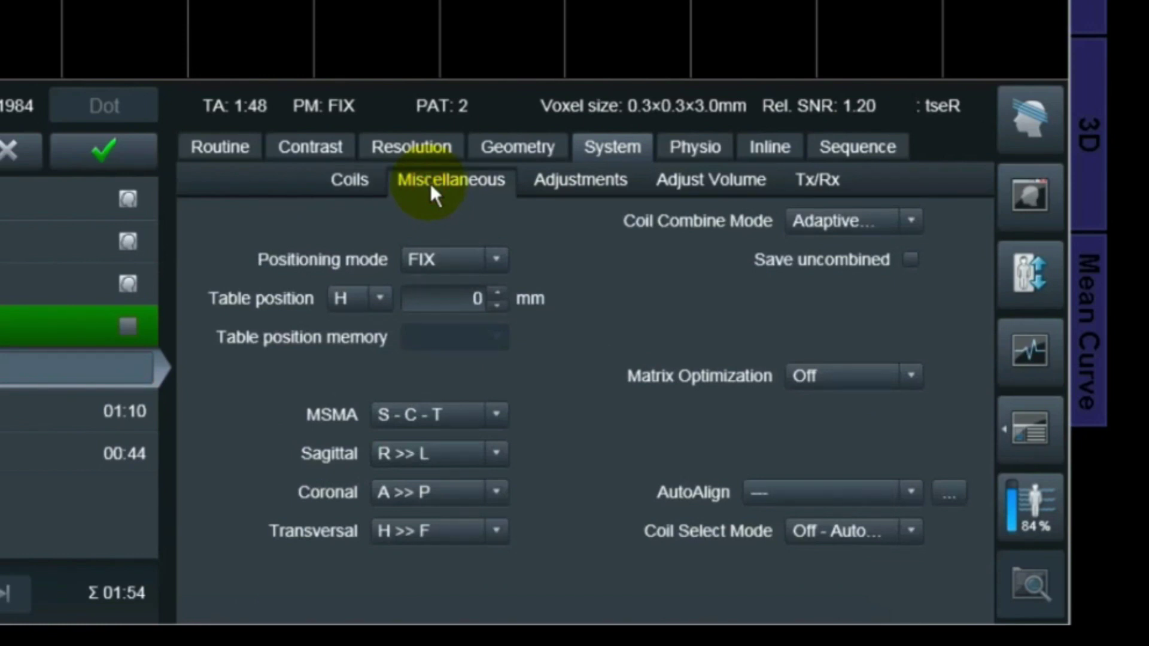
pyautogui.click(830, 531)
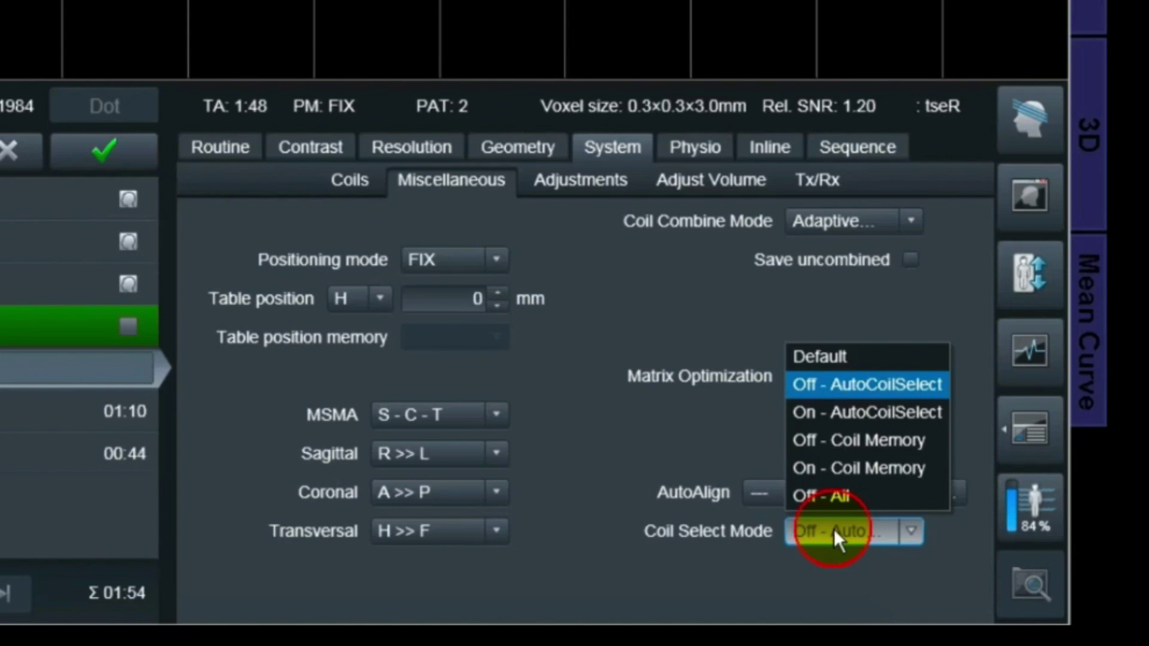
pyautogui.click(867, 412)
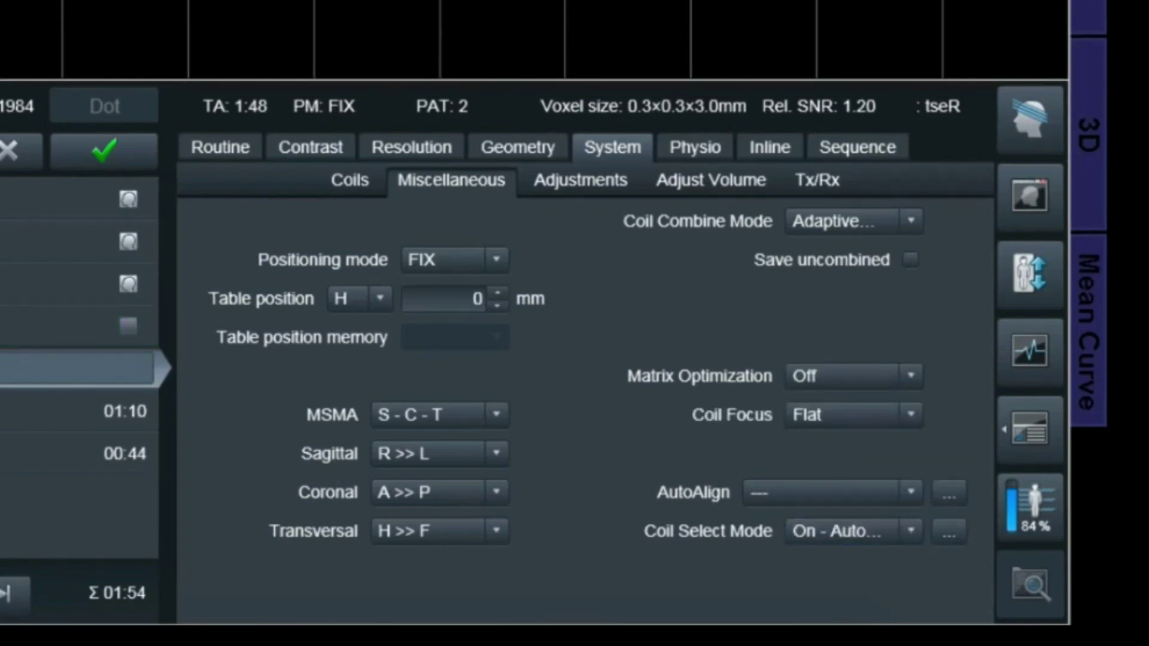
pyautogui.click(827, 533)
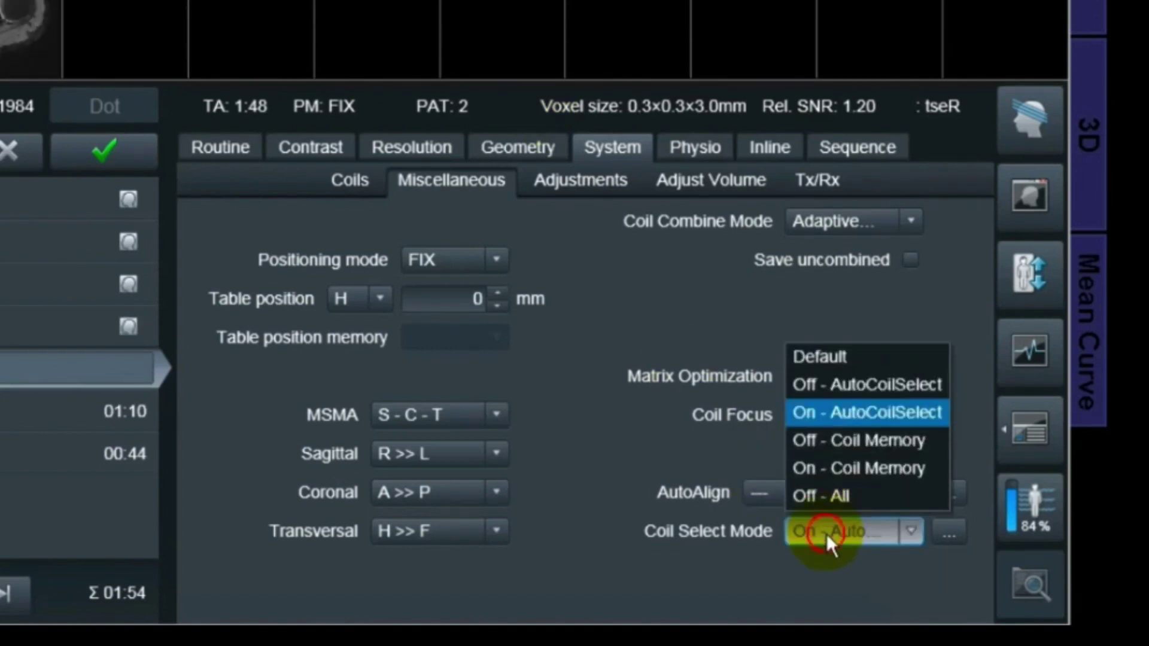
pyautogui.click(807, 385)
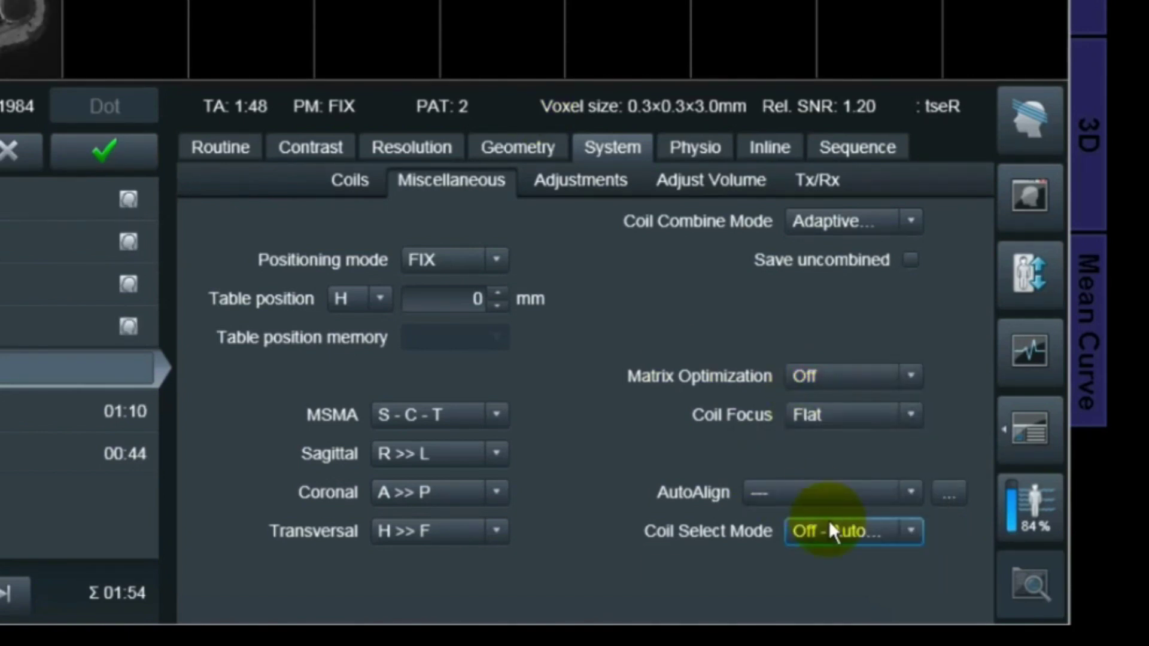
pyautogui.click(579, 183)
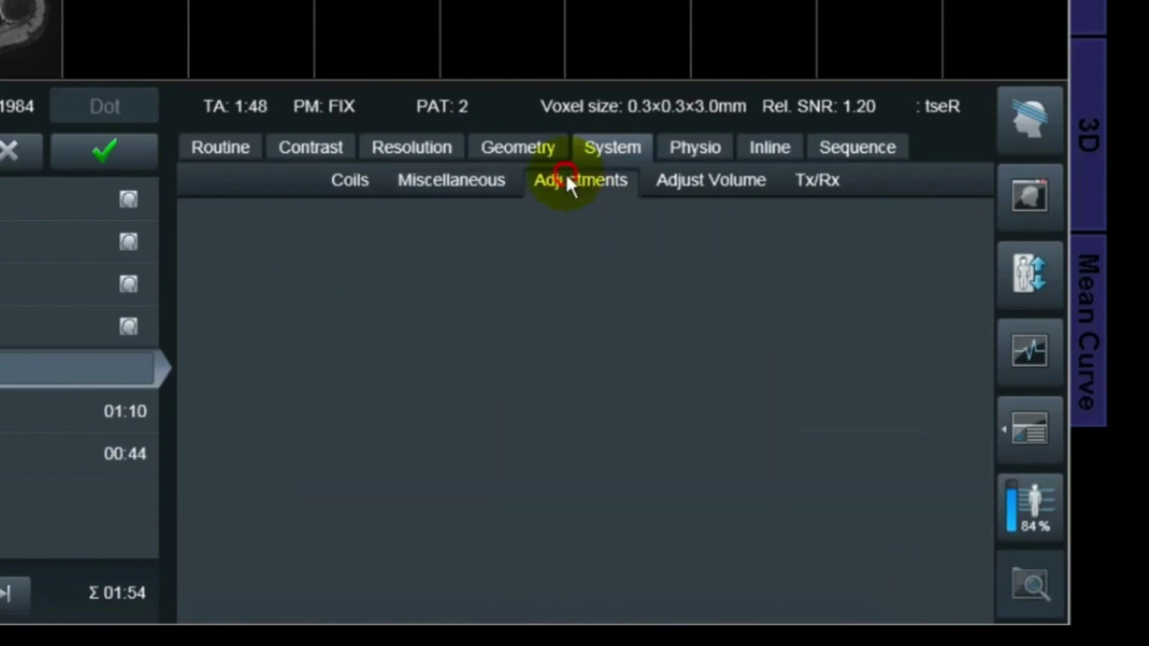
# Shift the coronal slice stack to the image plane and make it perpendicular to the transverse image.
pyautogui.click(236, 144)
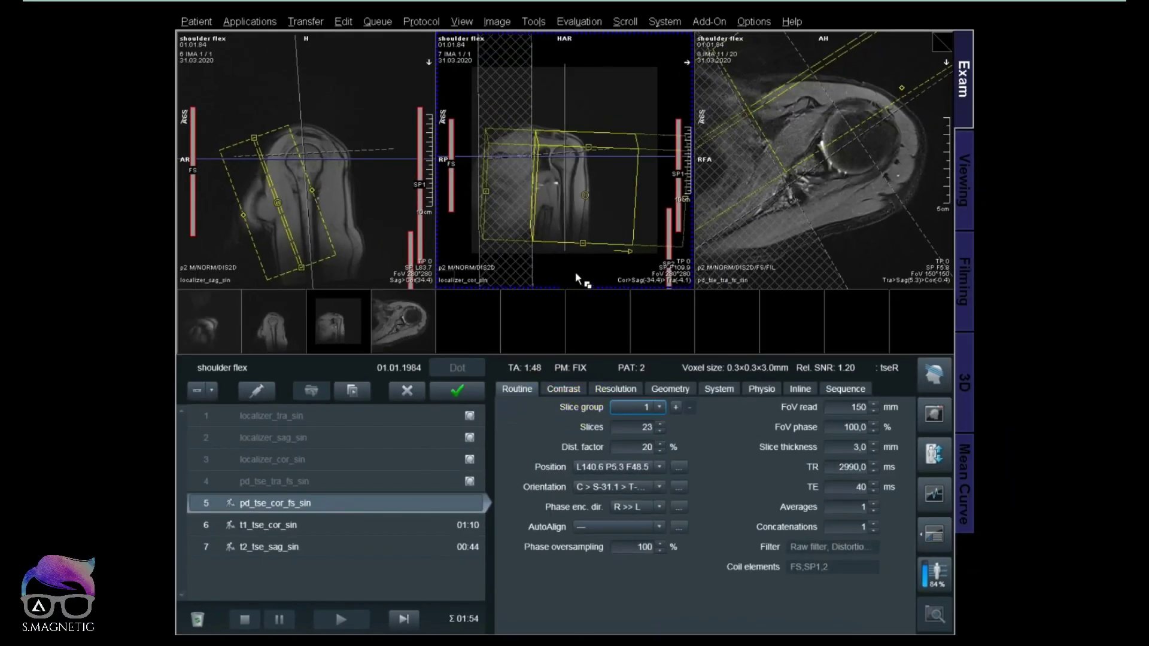
pyautogui.moveTo(552, 209); pyautogui.dragTo(563, 205)
pyautogui.rightClick(563, 205)
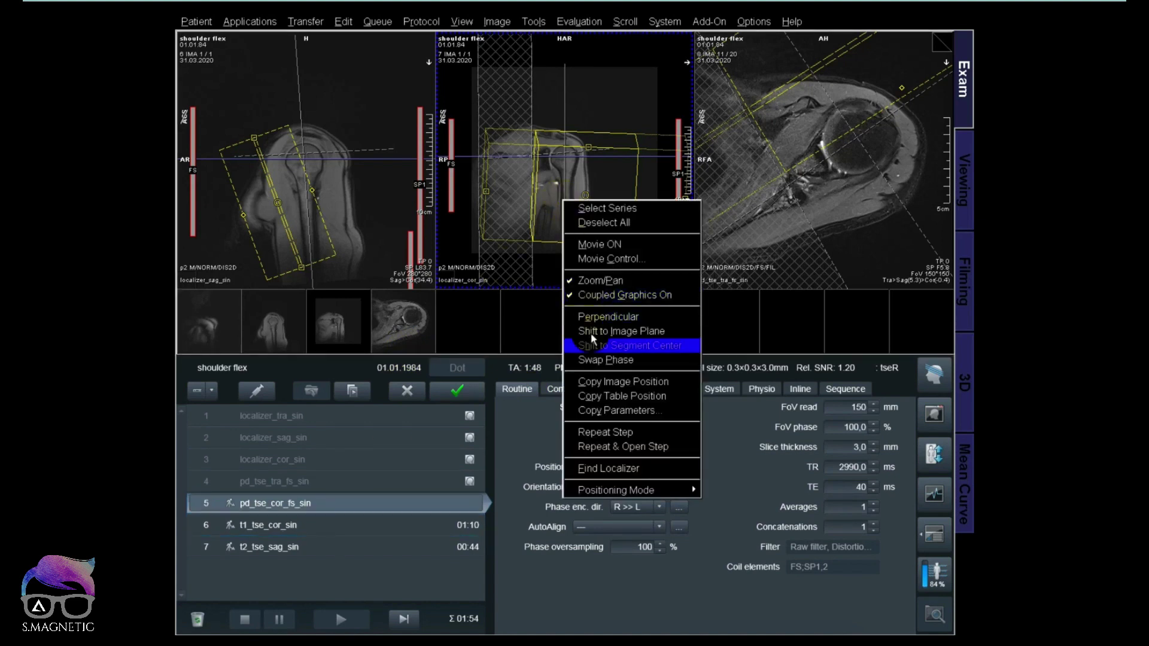
pyautogui.click(596, 377)
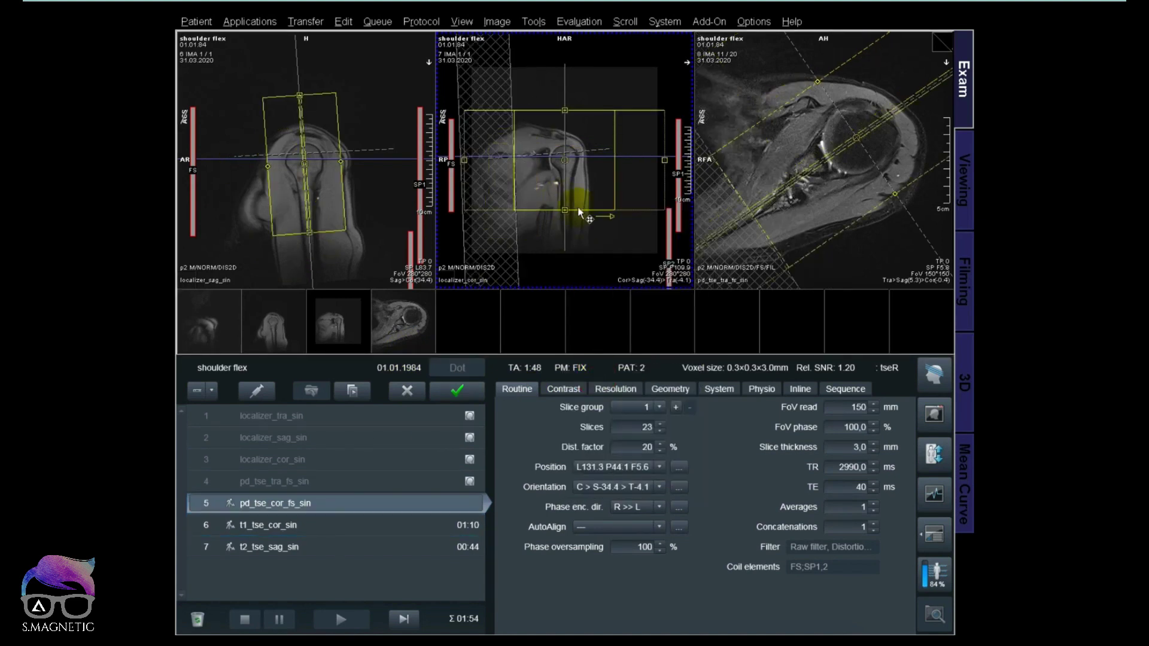
pyautogui.rightClick(834, 170)
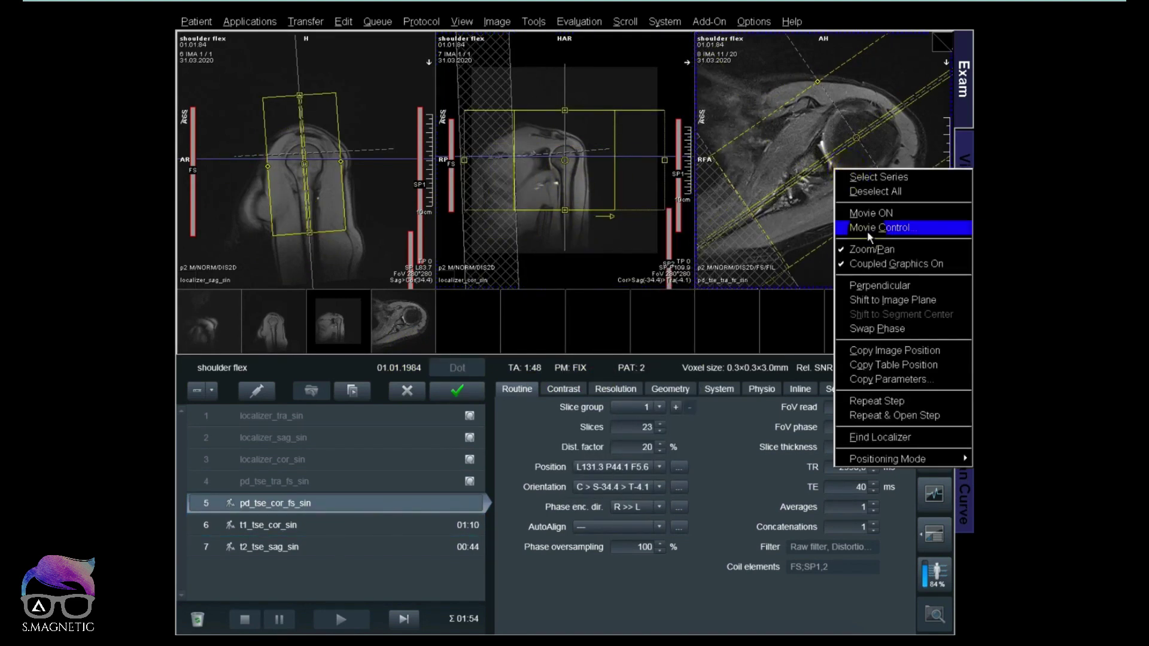
pyautogui.click(877, 286)
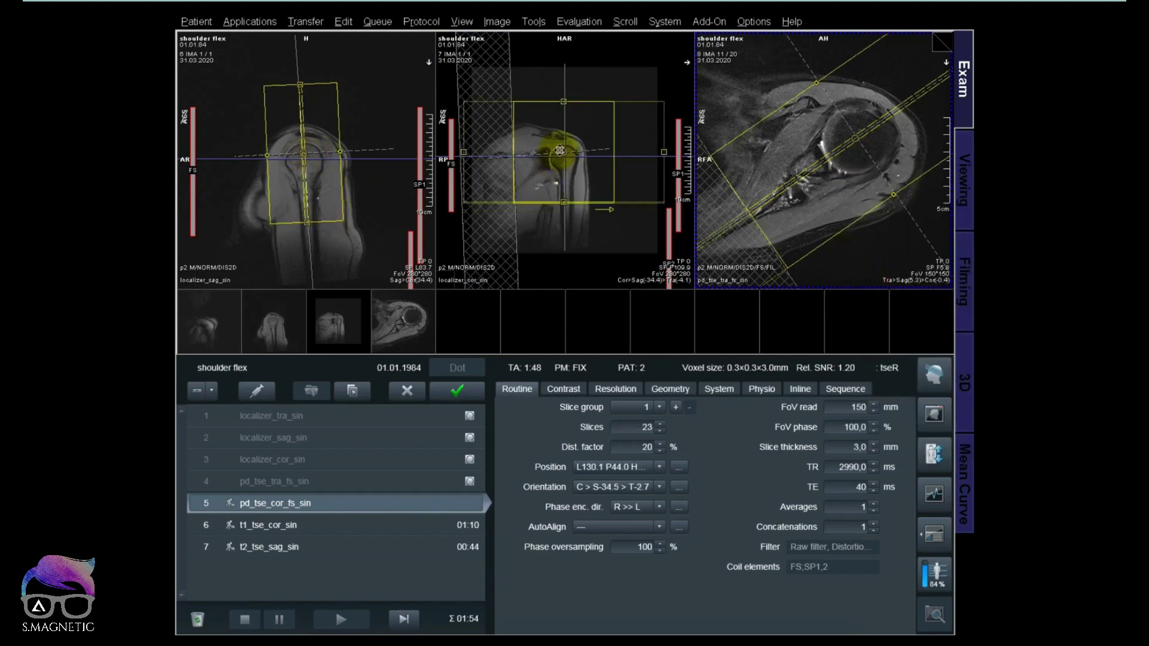
# Drag the slab over the shoulder joint, centring it at L120.8 P52.5.
pyautogui.moveTo(563, 153); pyautogui.dragTo(558, 168)
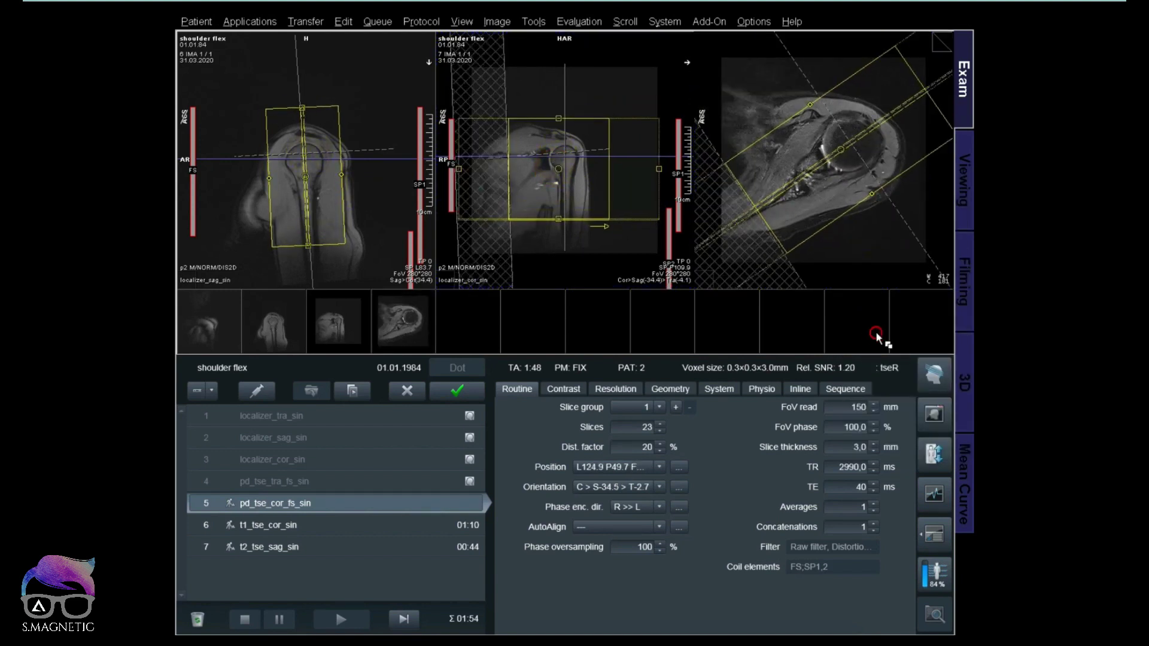
pyautogui.moveTo(874, 227)
pyautogui.mouseDown()
pyautogui.moveTo(859, 184)
pyautogui.moveTo(840, 183)
pyautogui.moveTo(840, 153)
pyautogui.mouseUp()
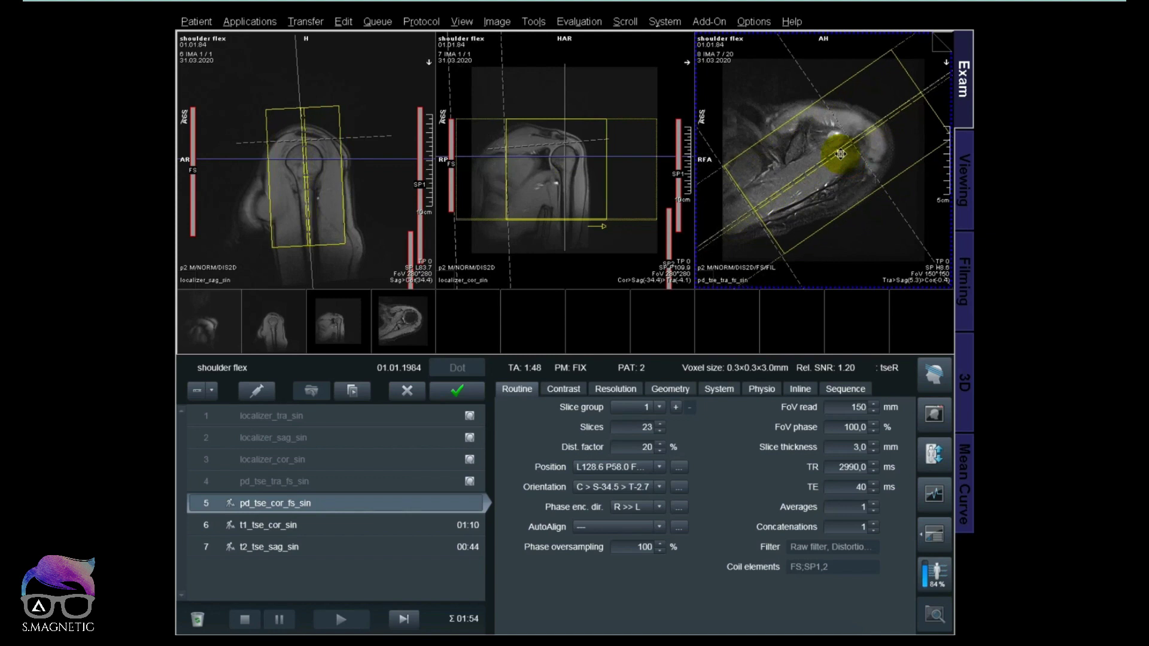
pyautogui.moveTo(839, 152); pyautogui.dragTo(851, 165)
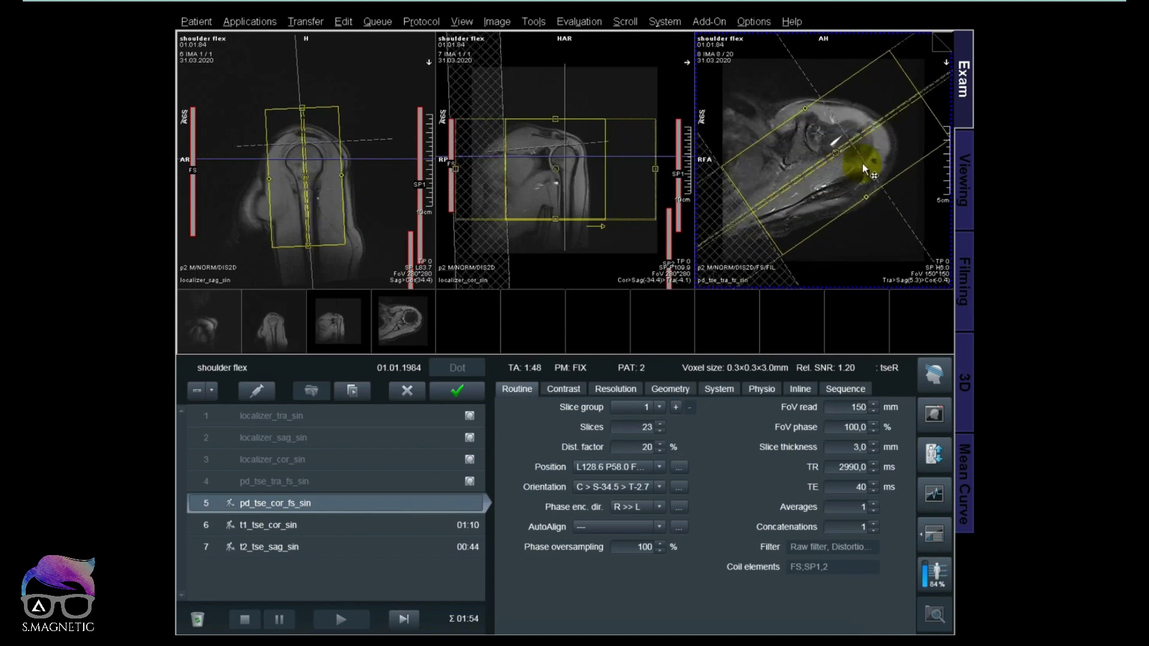
pyautogui.scroll(-2, 851, 164)
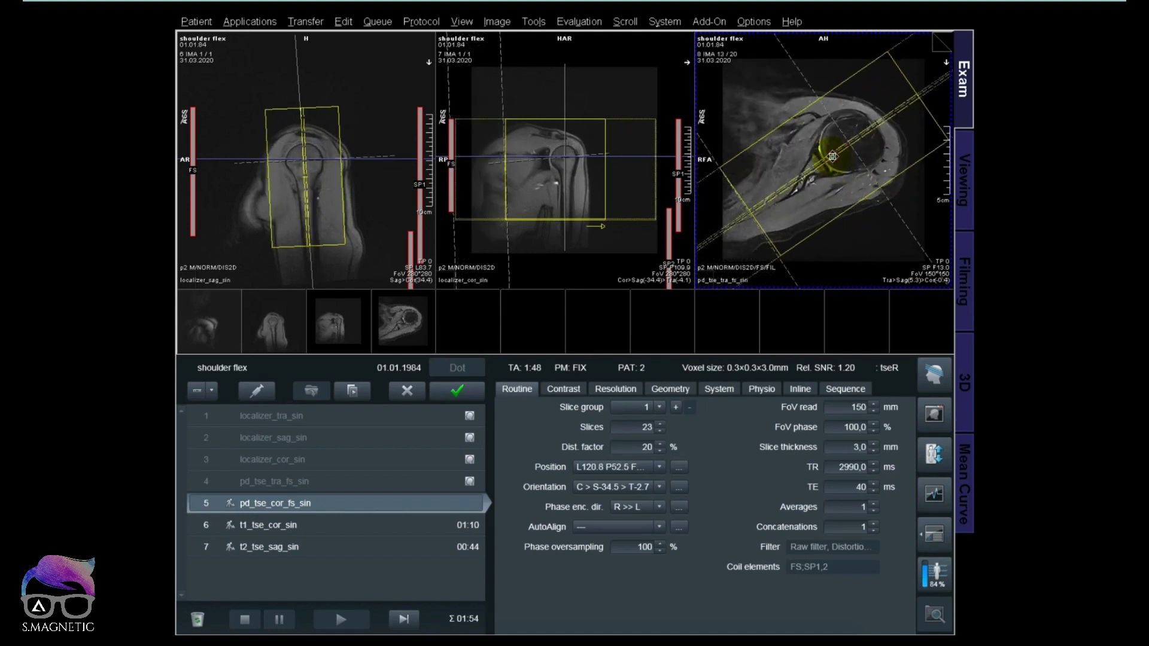
pyautogui.scroll(1, 797, 273)
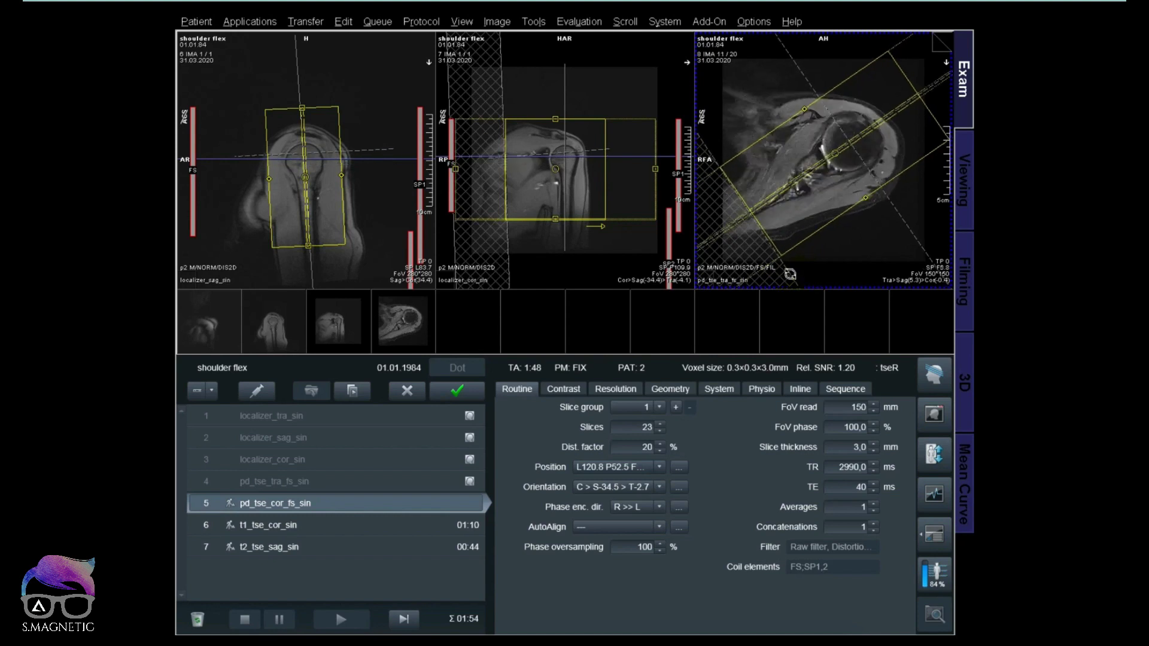
# Change Averages from 1 to 2, bringing acquisition time to 3:17 and SNR to 1.70.
pyautogui.click(845, 462)
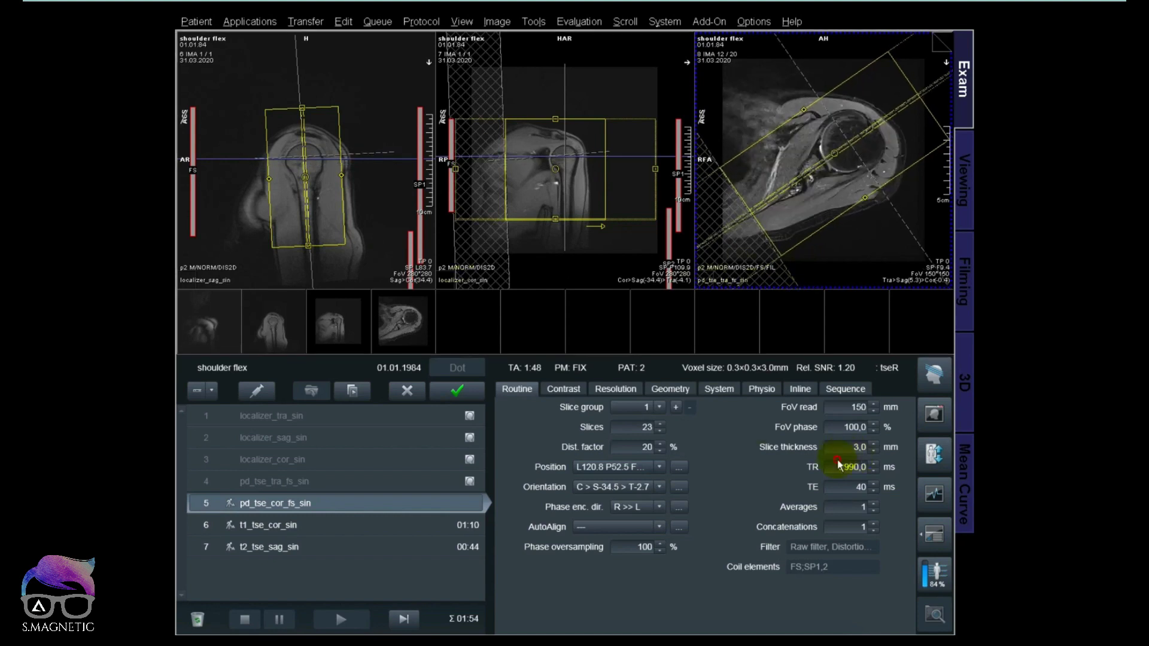
pyautogui.click(836, 475)
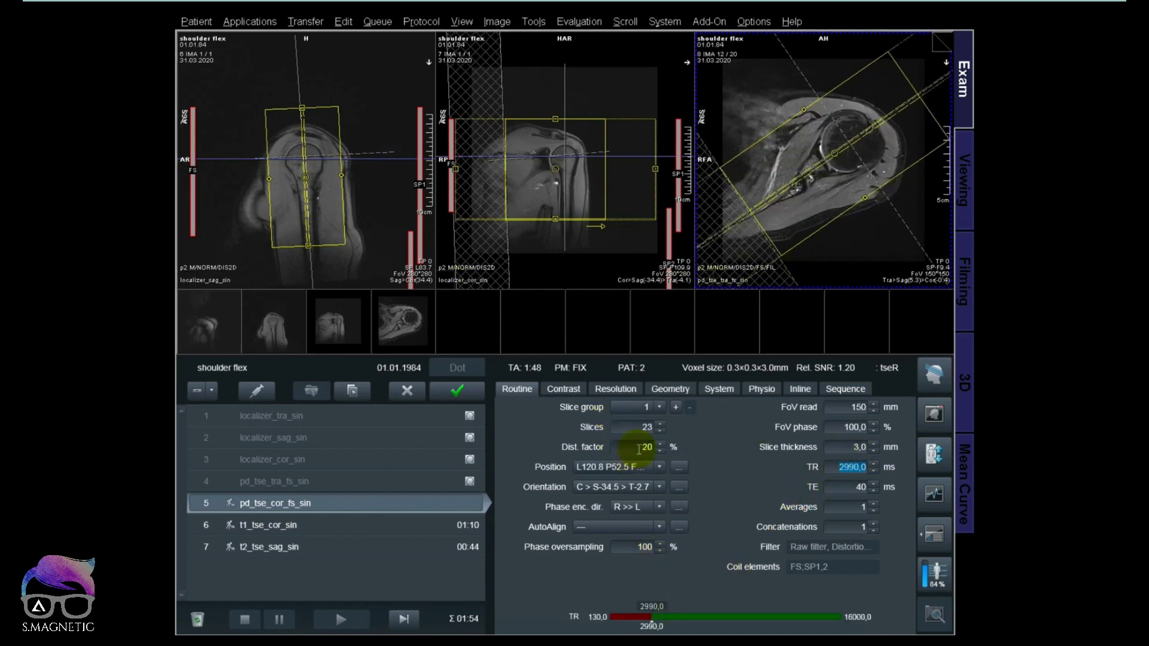
pyautogui.click(874, 503)
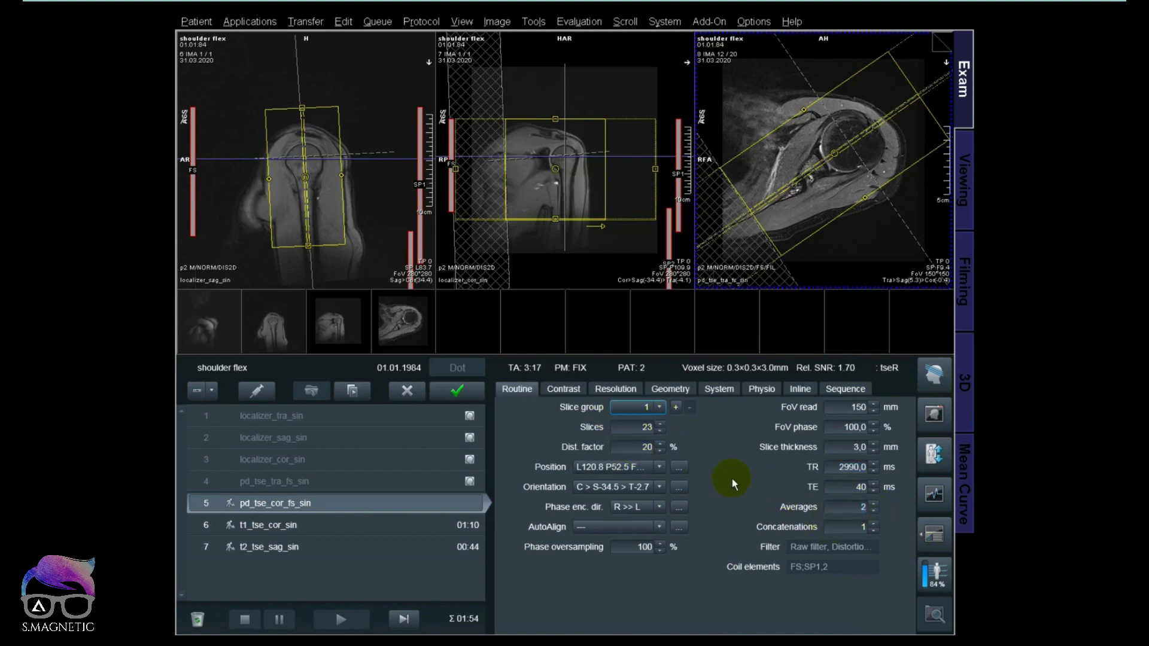
pyautogui.click(303, 502)
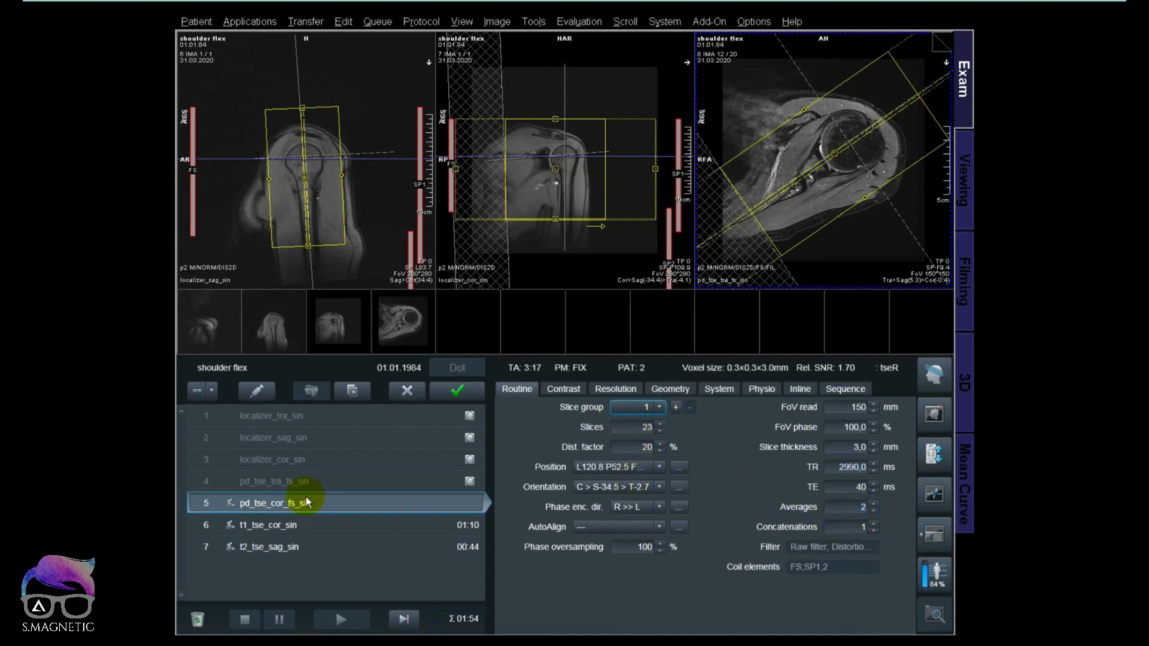
# Narrow the coronal field of view horizontally and vertically, then apply and start the scan.
pyautogui.click(934, 375)
pyautogui.click(827, 403)
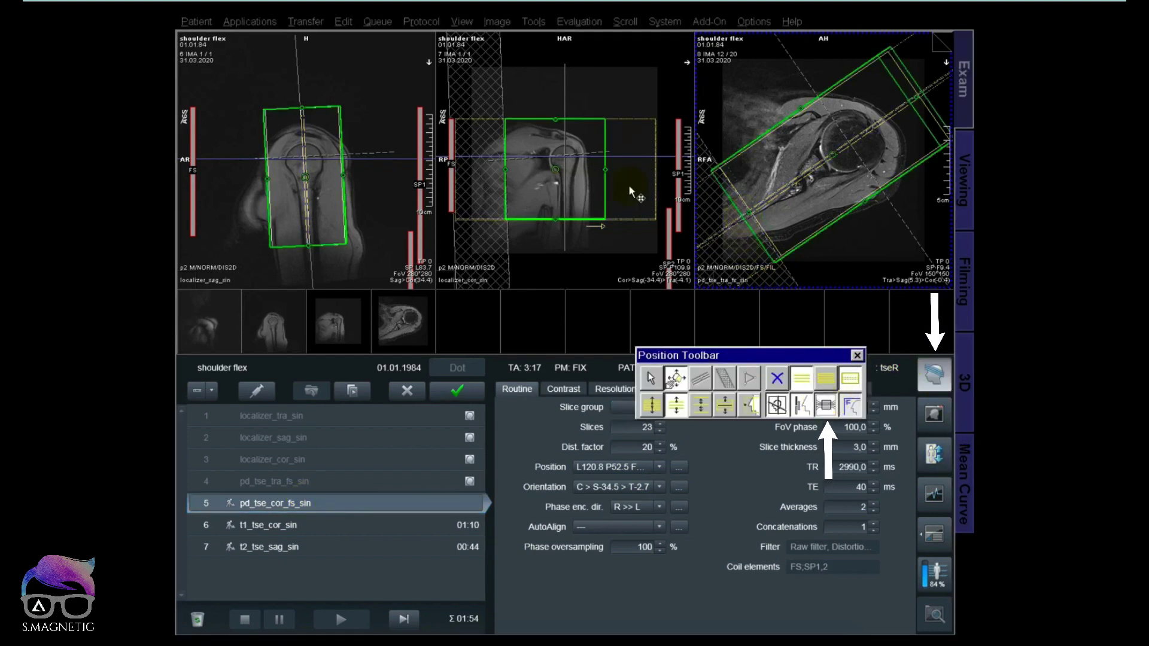
pyautogui.moveTo(606, 174); pyautogui.dragTo(587, 175)
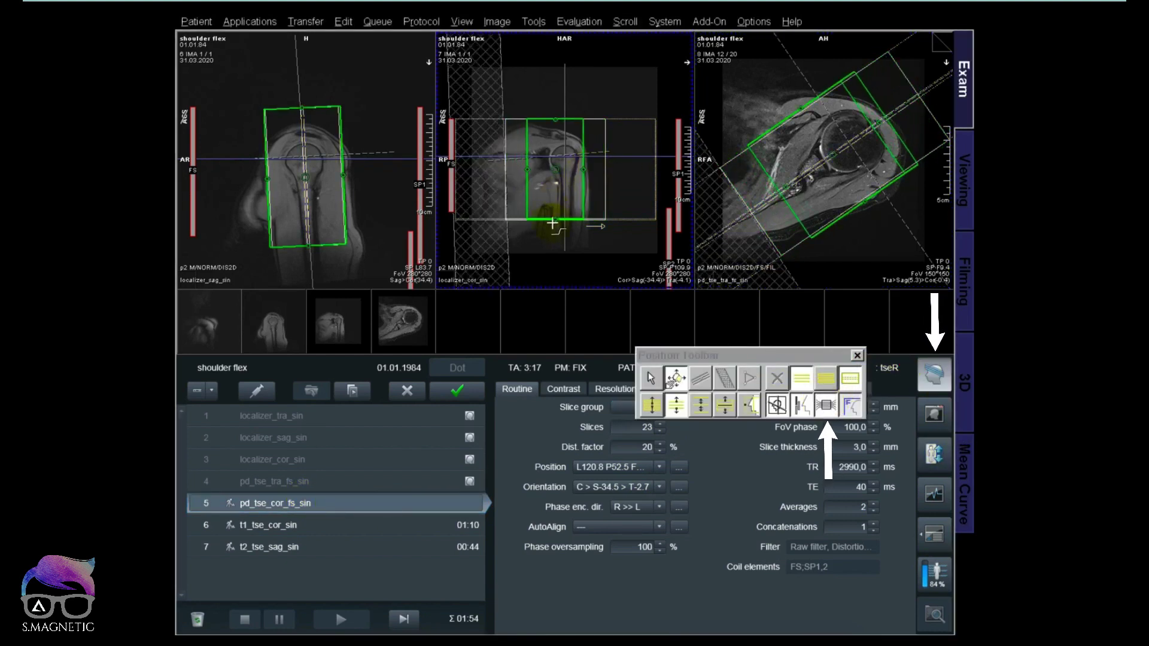
pyautogui.moveTo(559, 219); pyautogui.dragTo(559, 209)
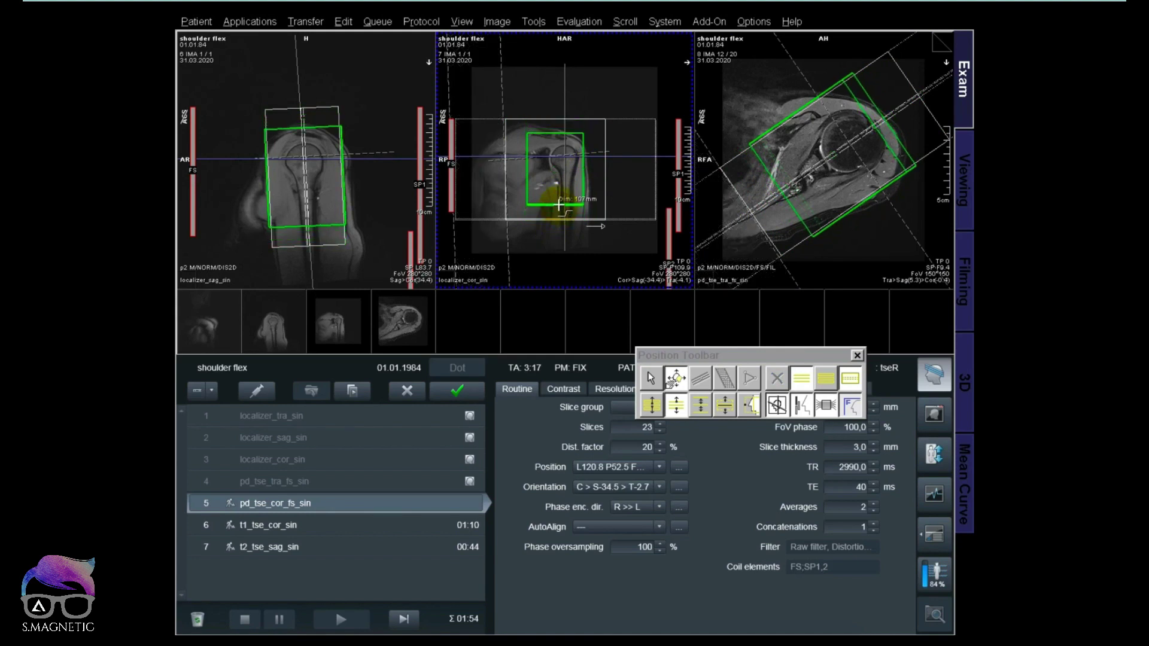
pyautogui.click(449, 398)
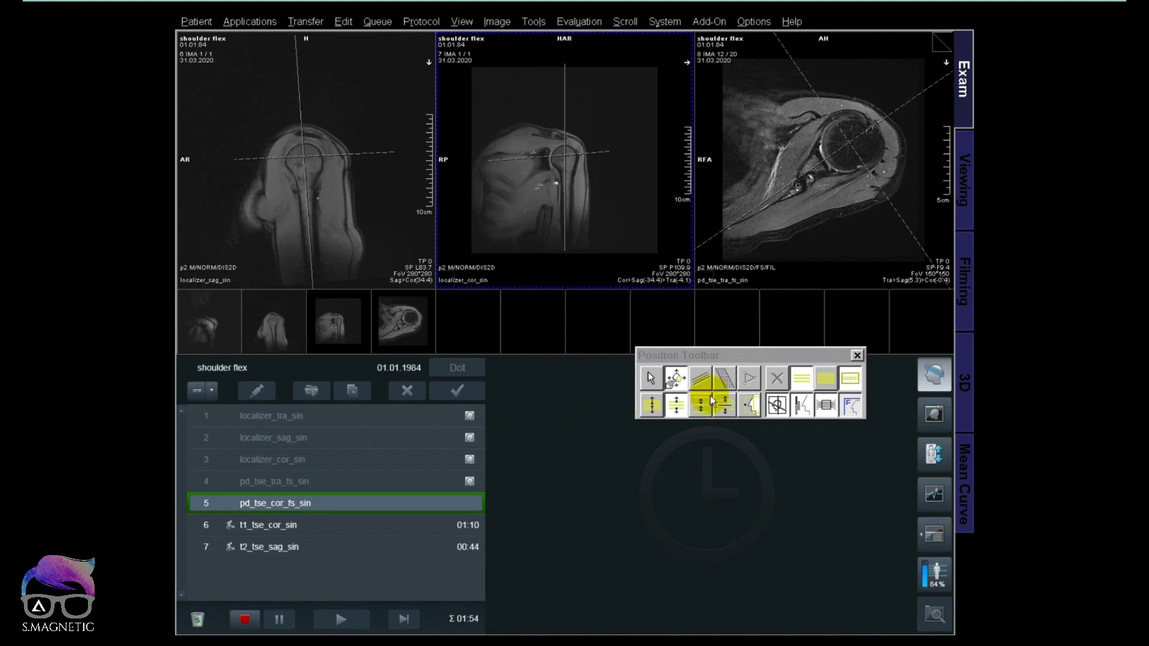
# Close the slice positioning toolbar.
pyautogui.click(857, 356)
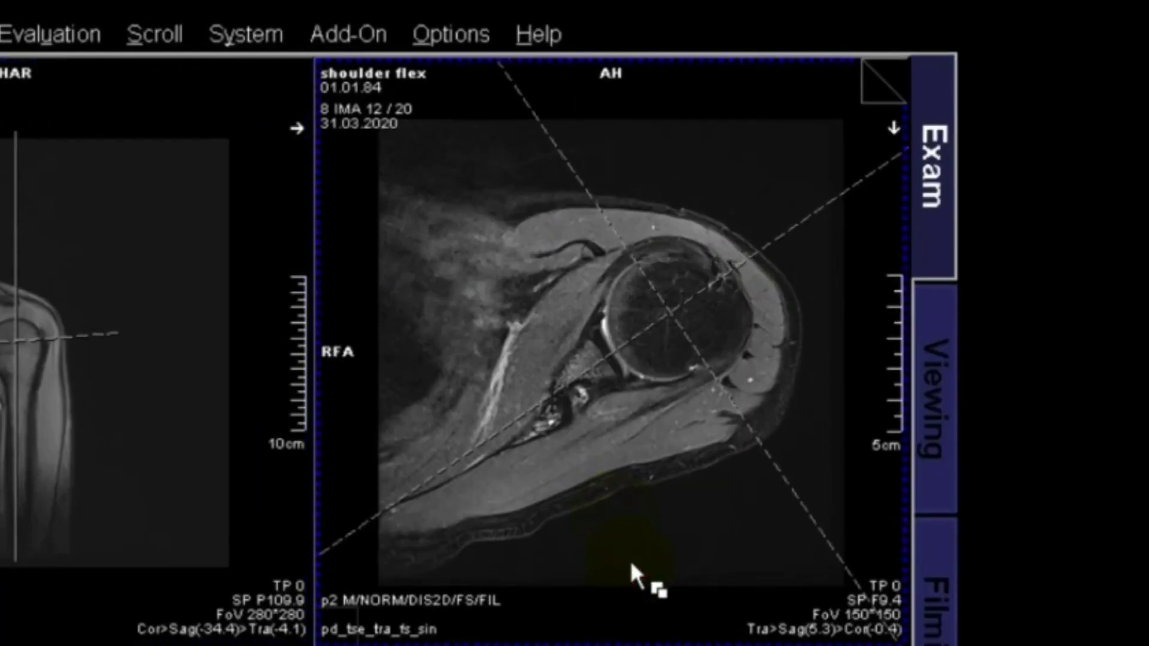
pyautogui.scroll(-2, 817, 250)
pyautogui.scroll(-3, 816, 251)
pyautogui.scroll(-3, 817, 250)
pyautogui.scroll(-2, 637, 551)
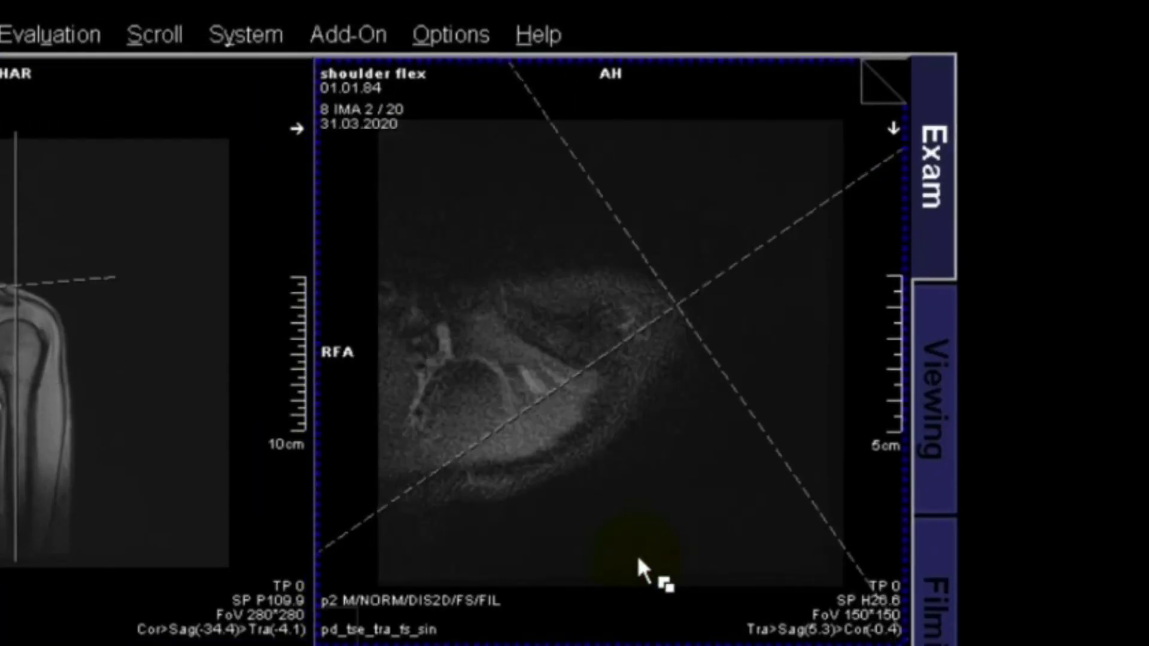
pyautogui.scroll(-2, 636, 552)
pyautogui.scroll(-4, 539, 539)
pyautogui.scroll(-1, 625, 555)
pyautogui.scroll(-2, 634, 551)
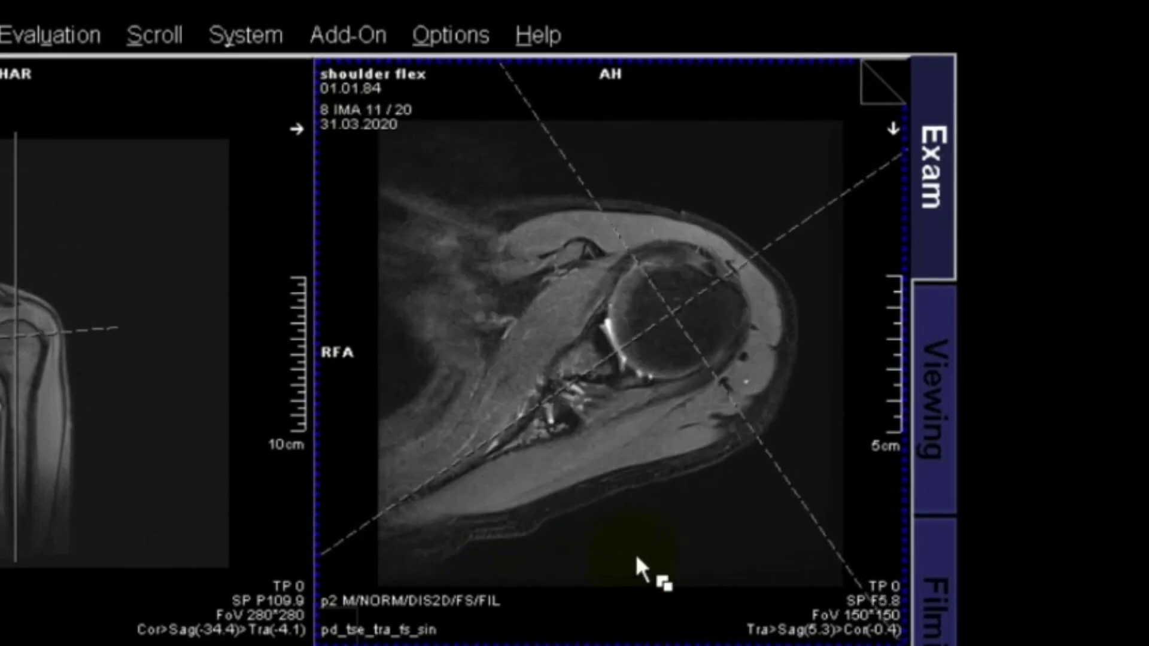
pyautogui.scroll(-2, 635, 552)
pyautogui.scroll(-1, 635, 551)
pyautogui.scroll(1, 634, 551)
pyautogui.scroll(-2, 535, 565)
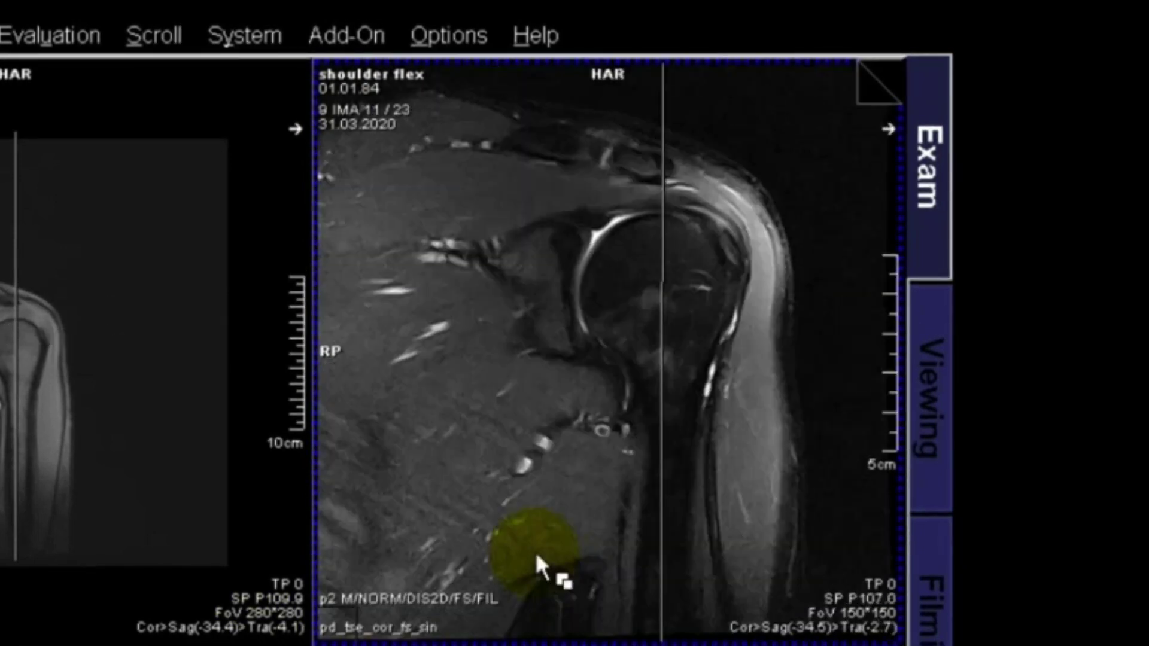
pyautogui.scroll(2, 536, 565)
pyautogui.scroll(-4, 536, 566)
pyautogui.scroll(-1, 536, 566)
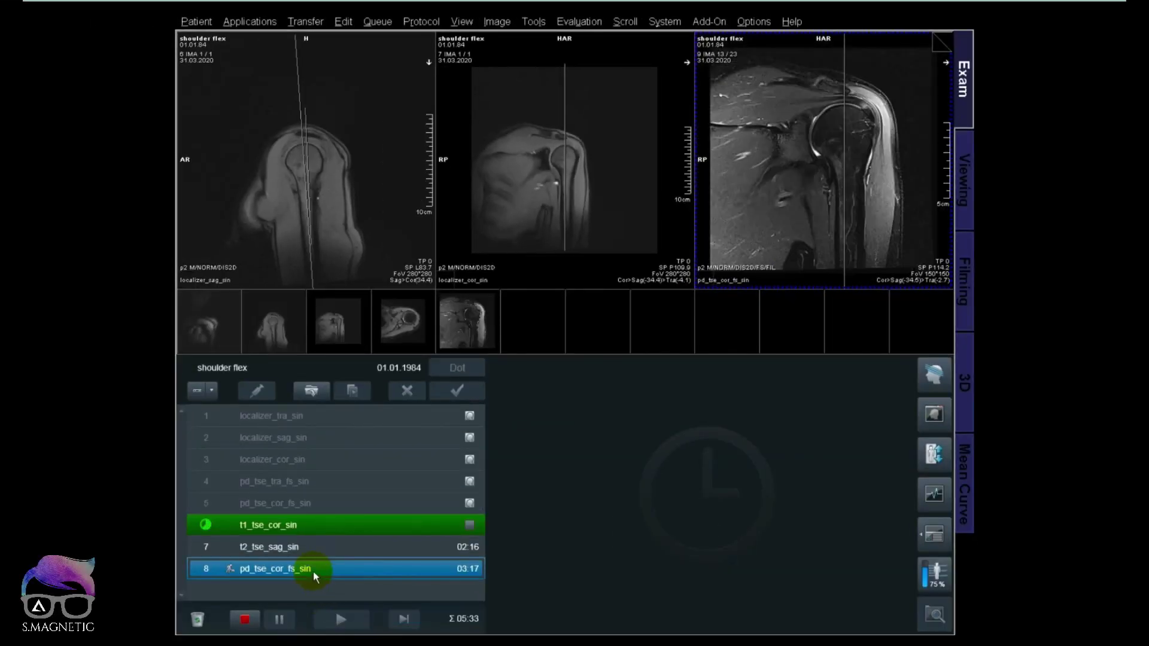
# Rename the copied coronal PD fat-sat sequence pd_tse_cor_fs_sin_retry and show its Contrast parameters.
pyautogui.doubleClick(314, 572)
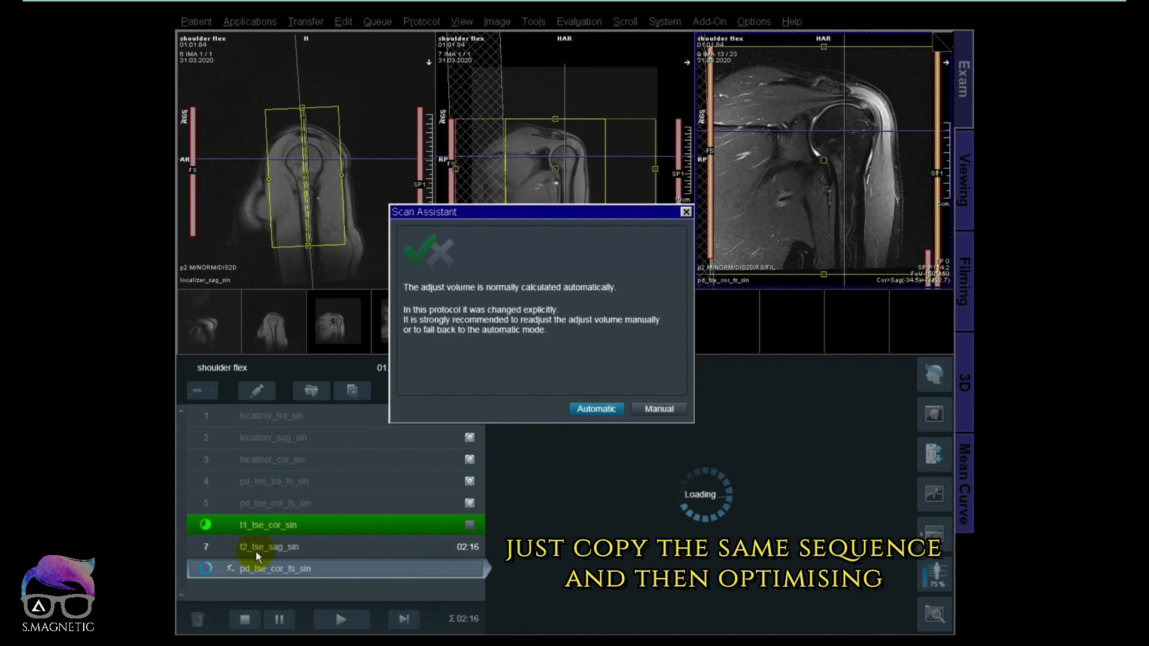
pyautogui.click(648, 407)
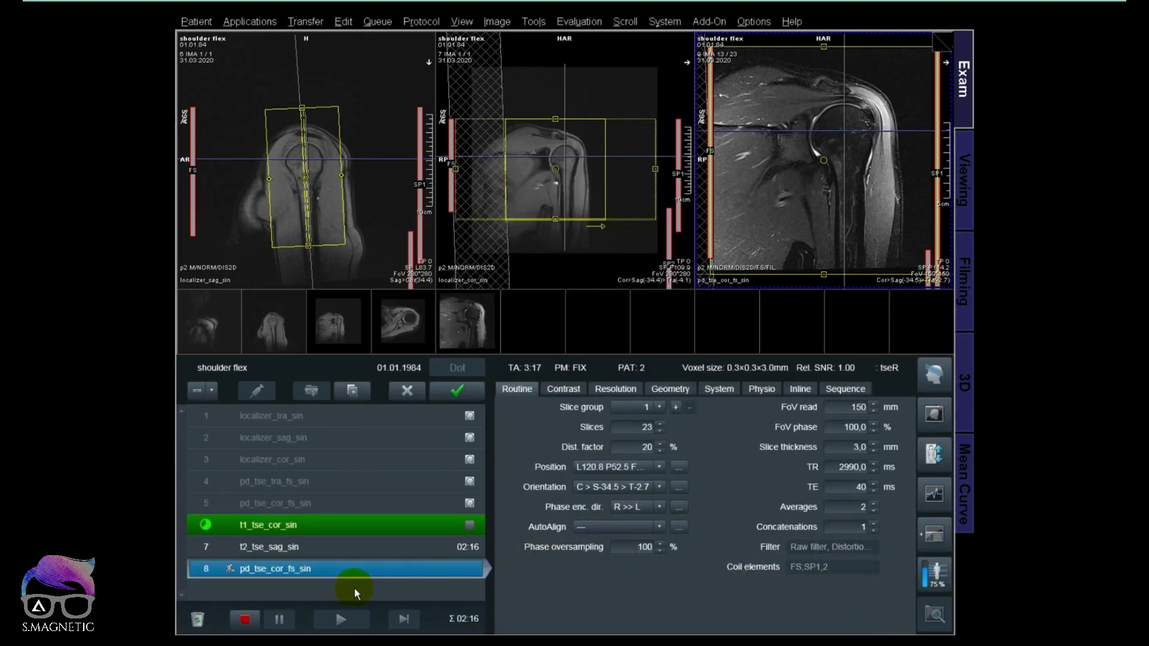
pyautogui.press('F2')
pyautogui.write('_ref')
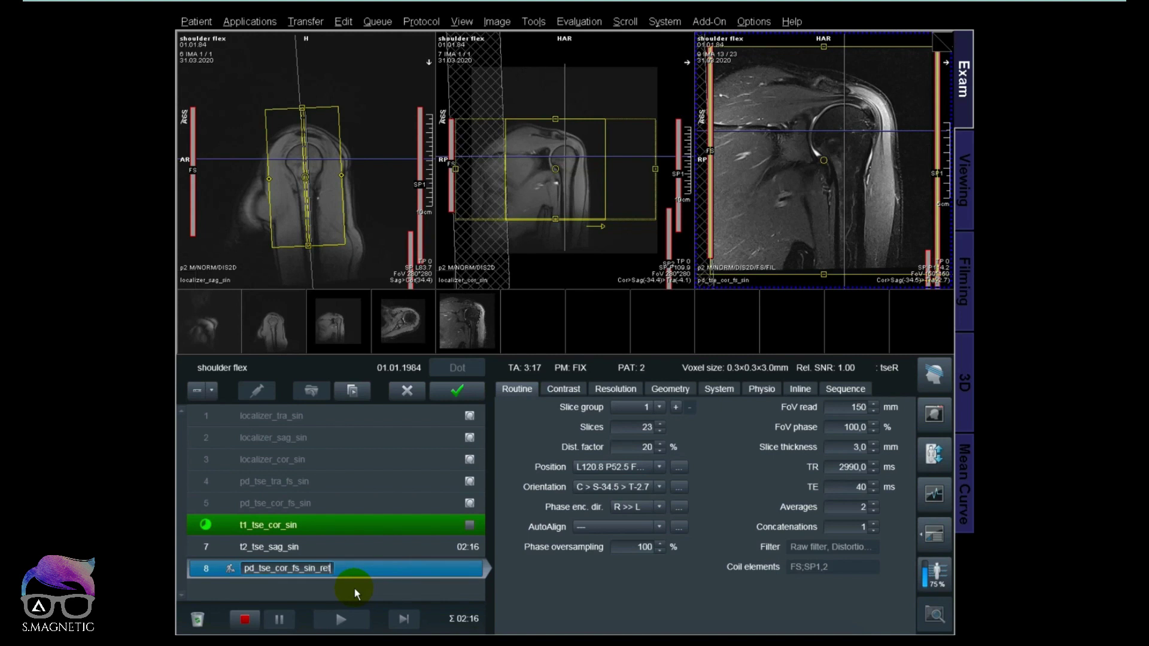
pyautogui.write('ry')
pyautogui.press('Return')
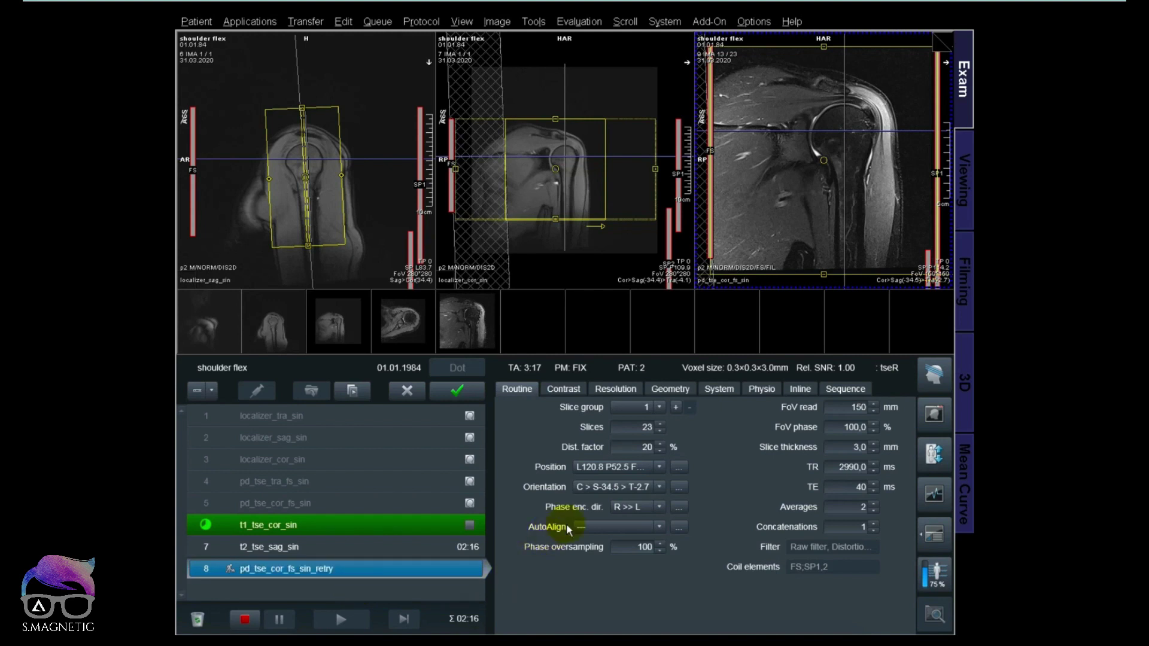
pyautogui.click(607, 392)
pyautogui.click(574, 392)
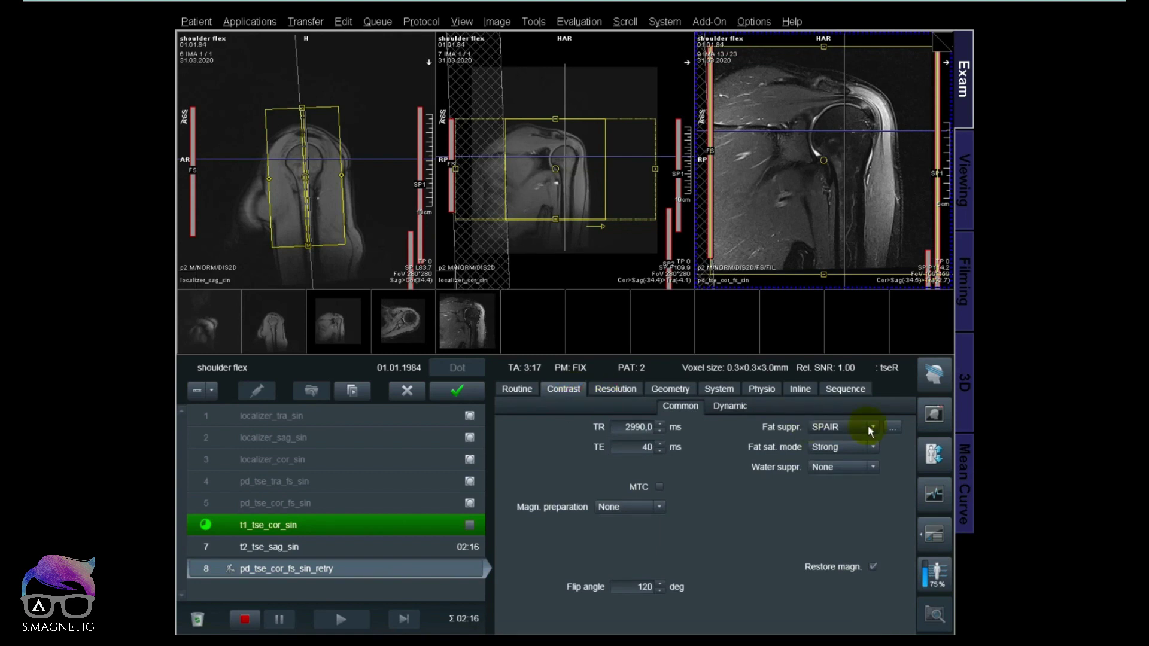
# Set the SPAIR fat suppression region to Abdomen & Pelvis, accepting TR 3860 ms.
pyautogui.click(868, 425)
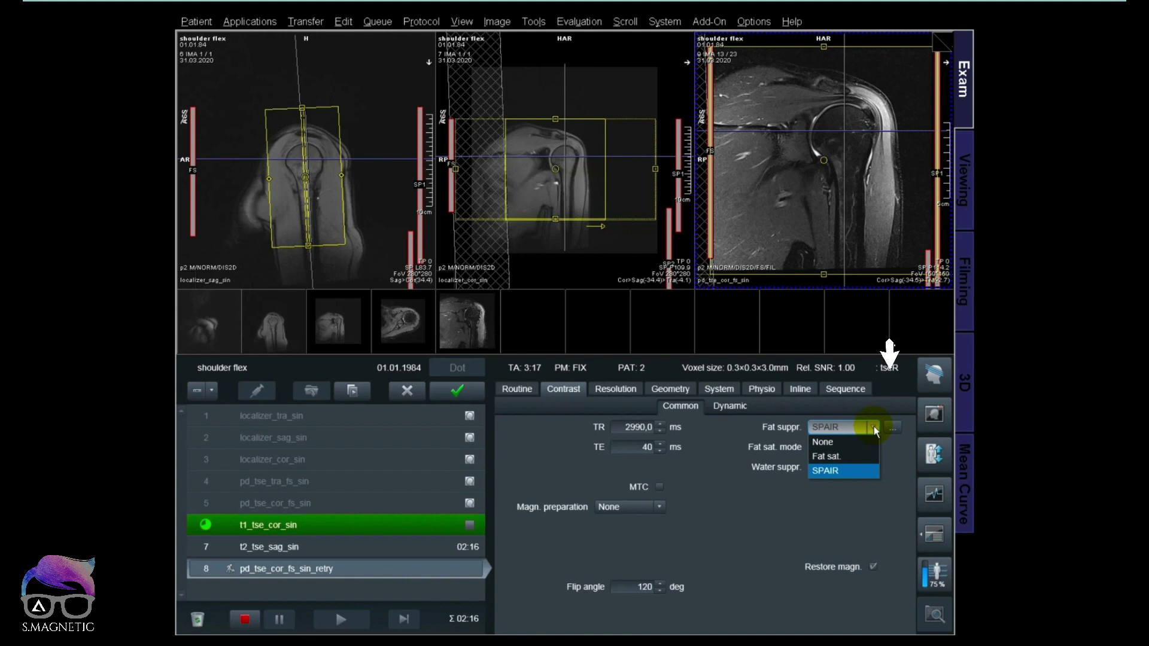
pyautogui.click(875, 429)
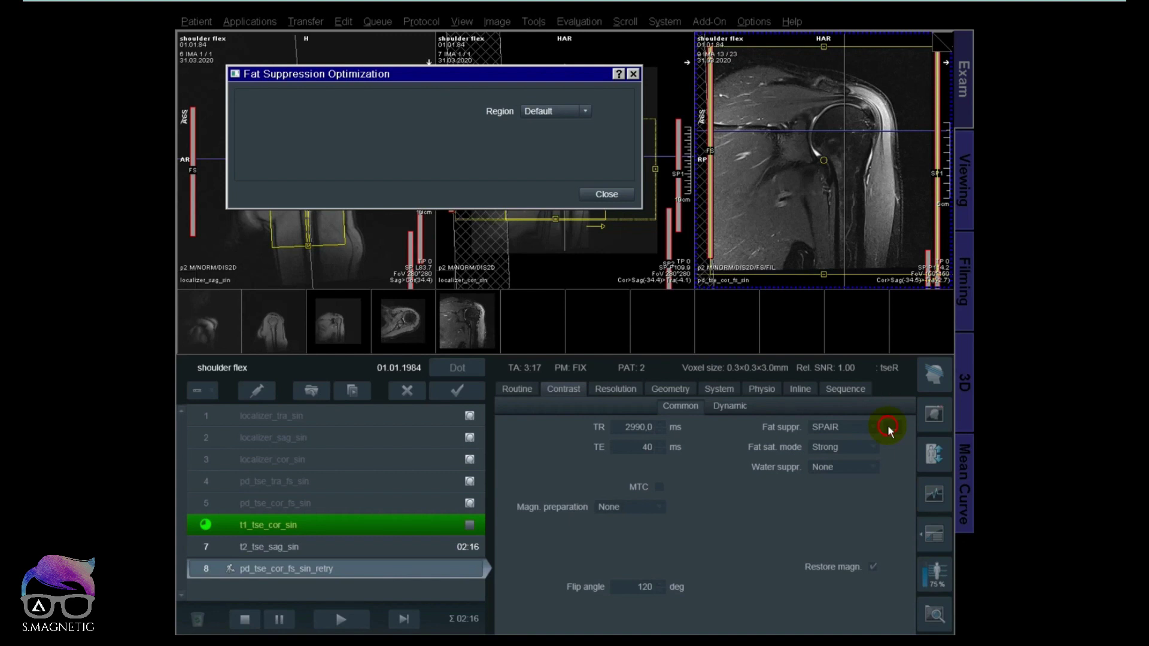
pyautogui.click(538, 111)
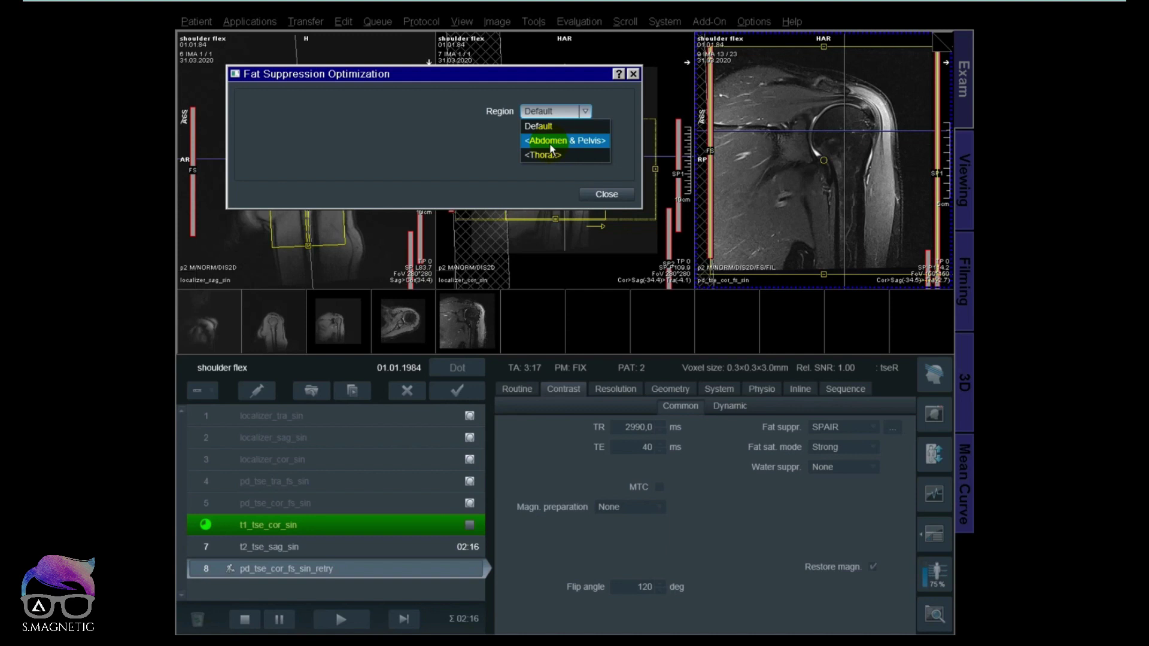
pyautogui.click(551, 144)
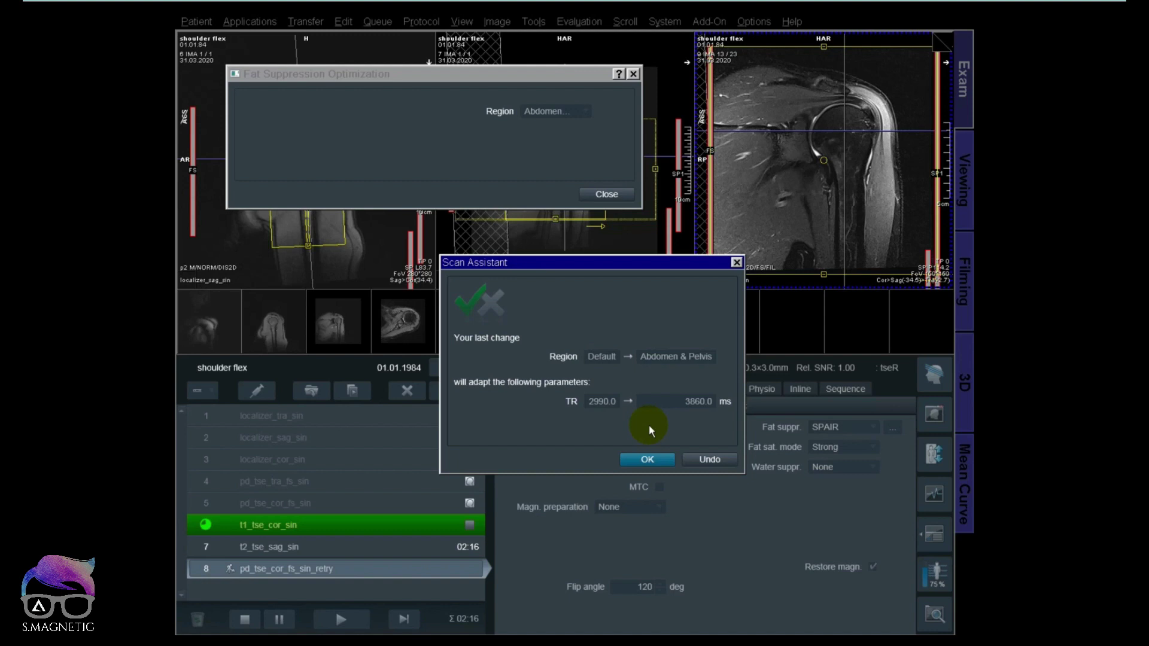
pyautogui.click(647, 458)
pyautogui.click(607, 194)
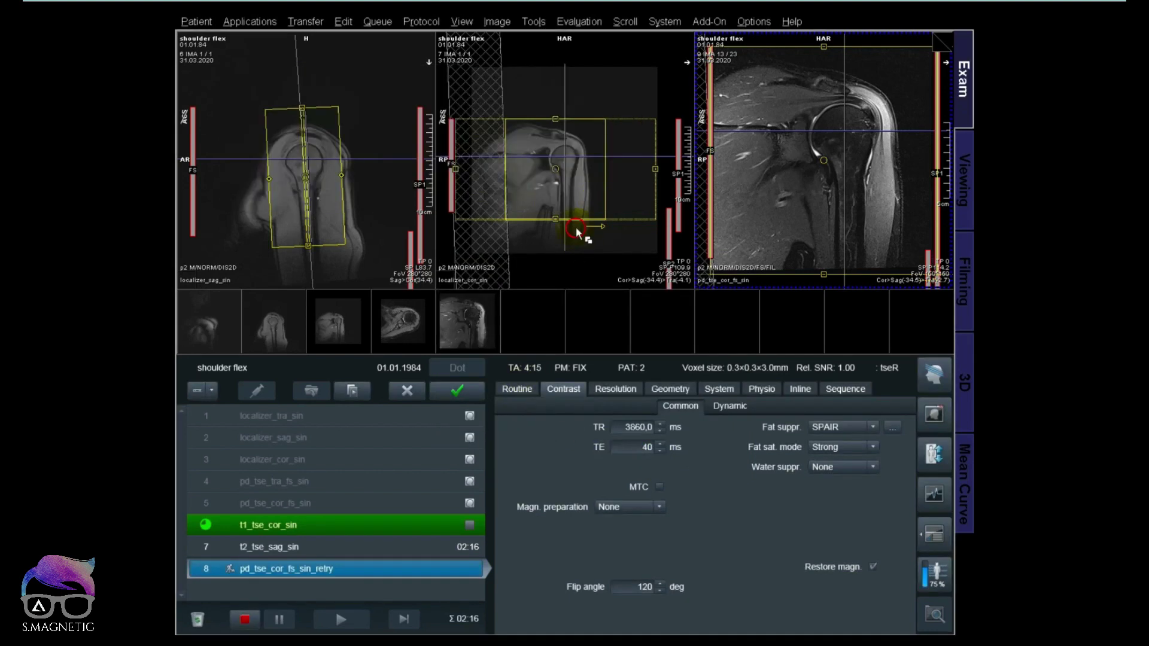
# Lower the retry sequence's TR from 3860 ms to 3110 ms.
pyautogui.click(517, 388)
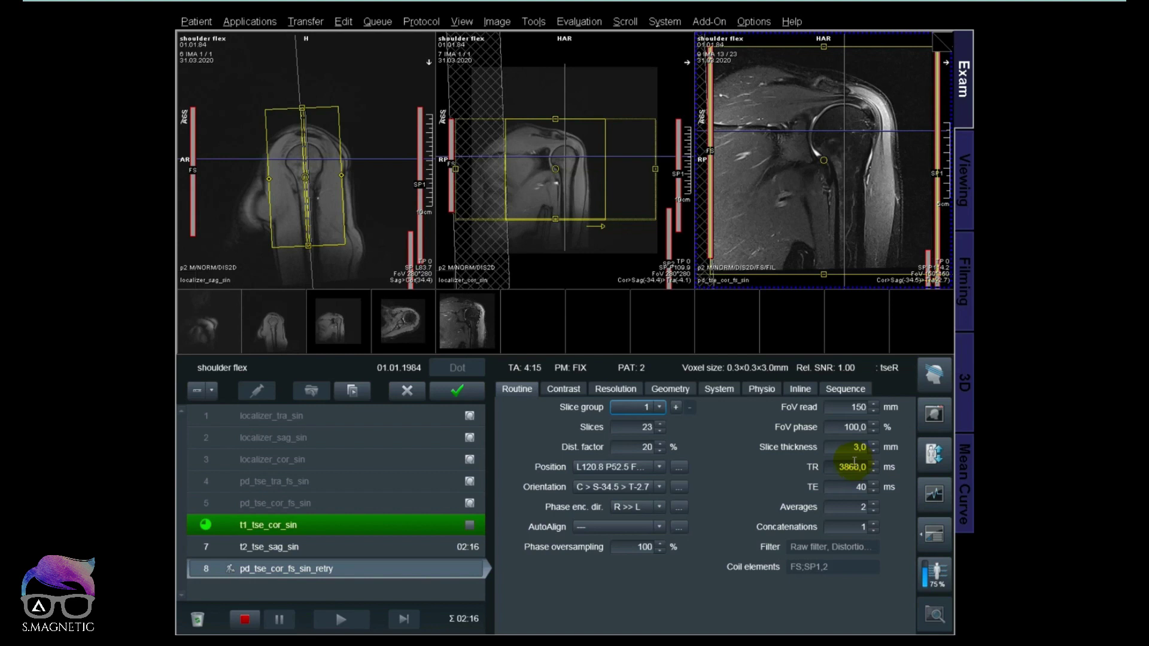
pyautogui.click(853, 467)
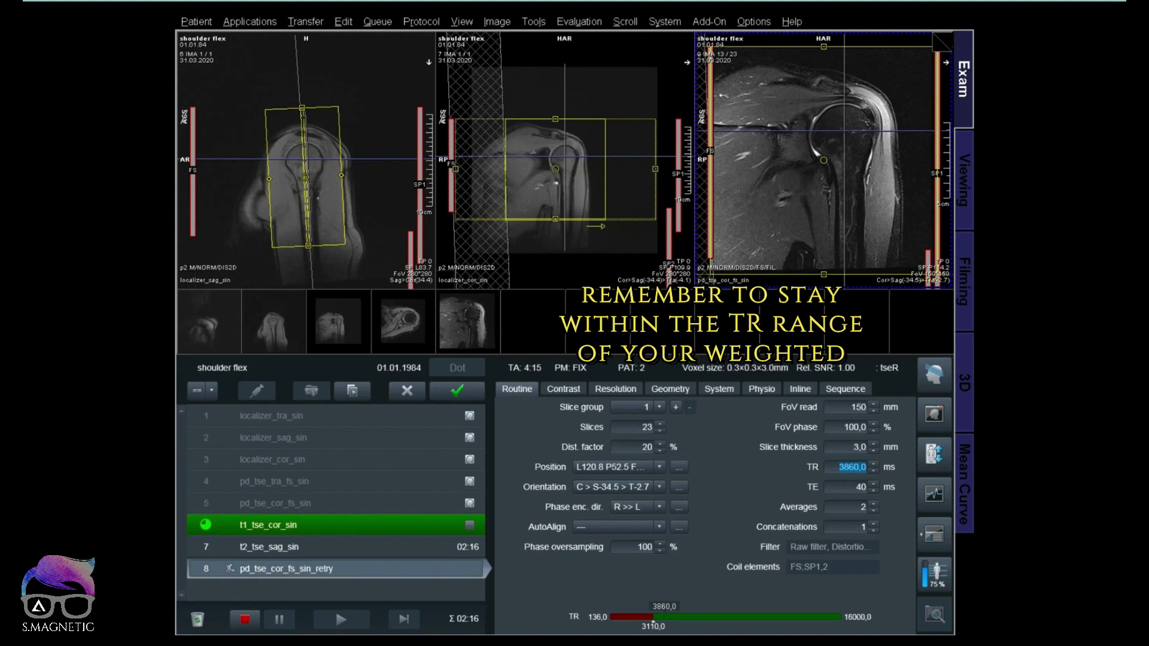
pyautogui.click(654, 628)
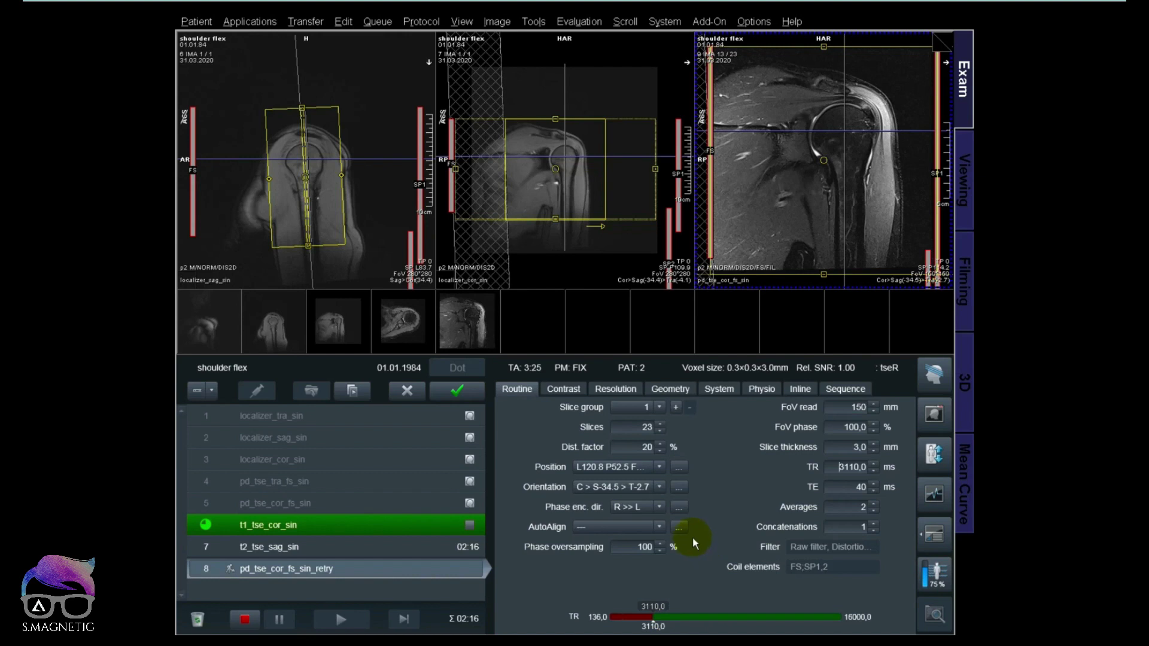
pyautogui.click(567, 391)
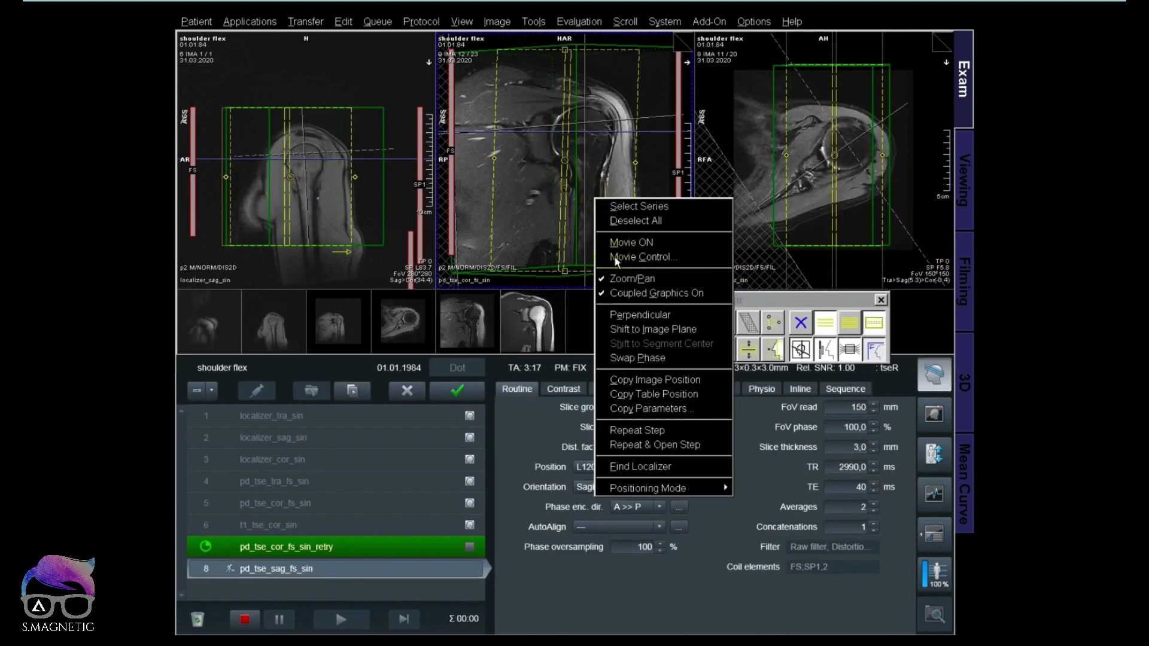
# Align the sagittal slice stack perpendicular and position it over the shoulder.
pyautogui.rightClick(593, 195)
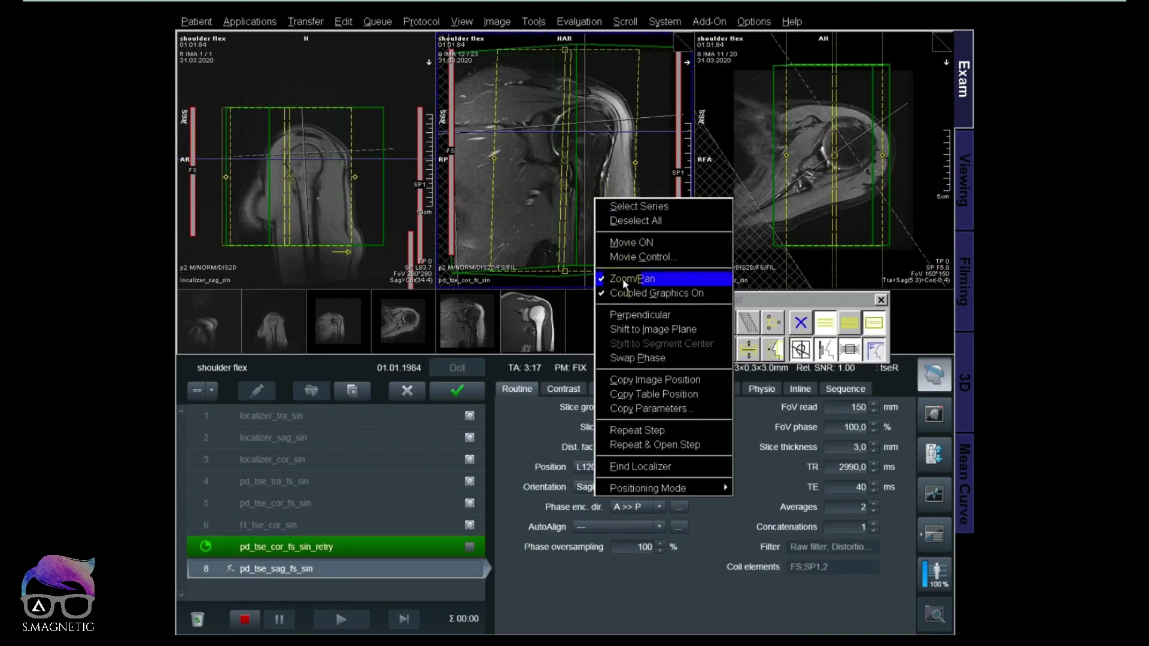
pyautogui.click(629, 312)
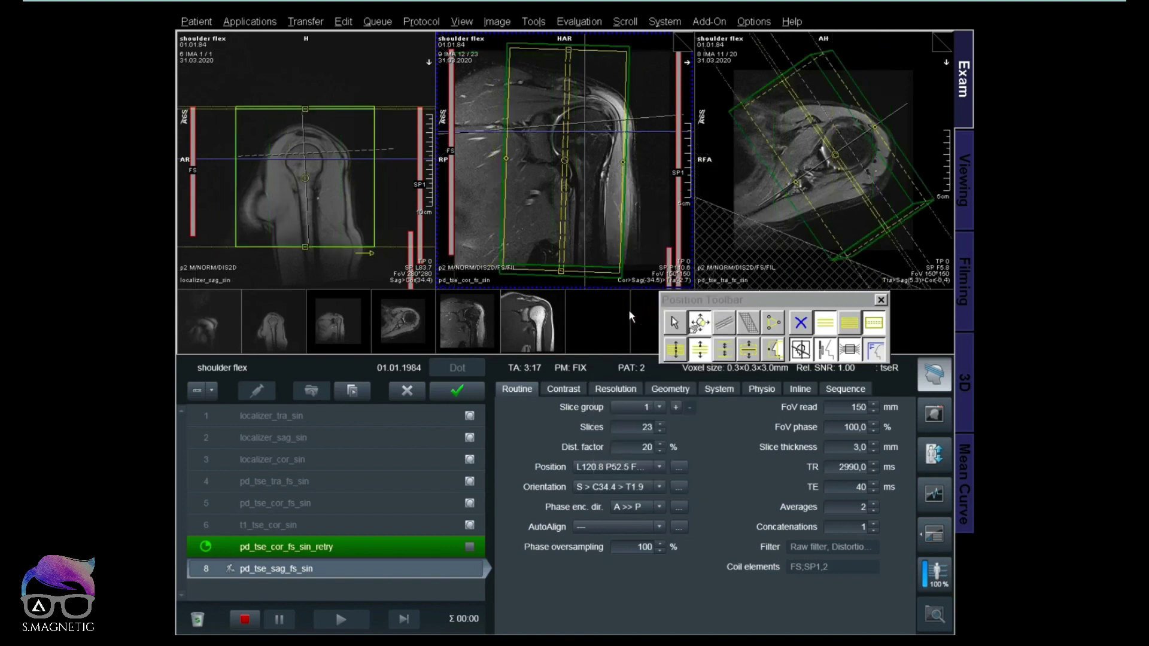
pyautogui.click(848, 349)
pyautogui.rightClick(788, 207)
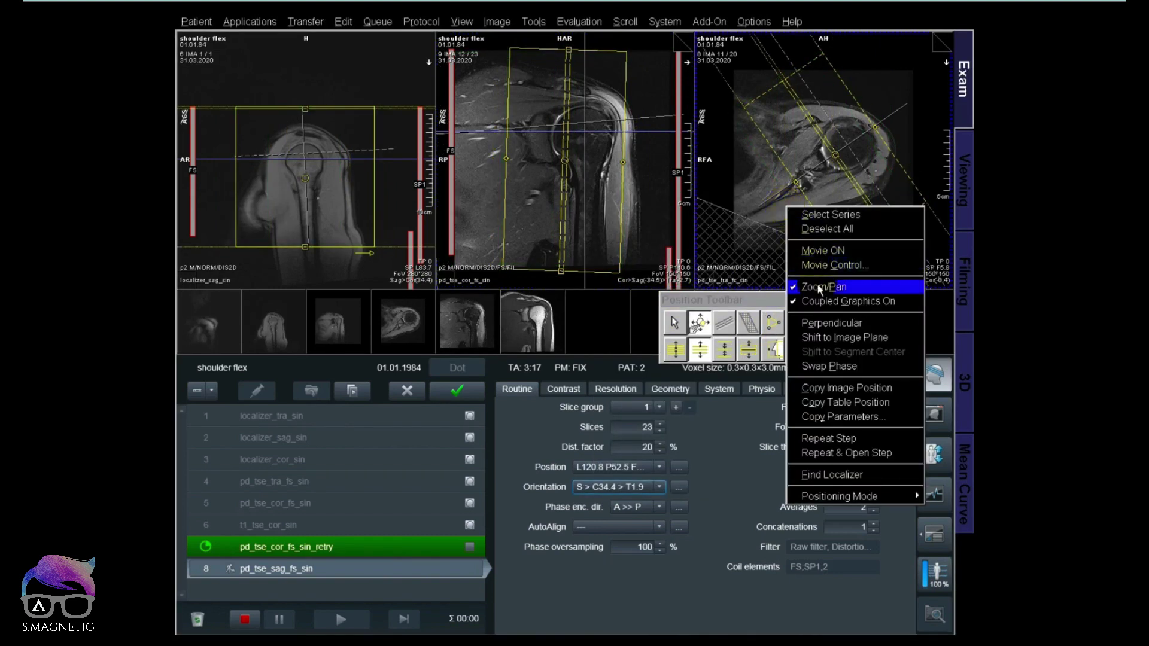
pyautogui.click(823, 320)
pyautogui.moveTo(575, 139)
pyautogui.mouseDown()
pyautogui.moveTo(604, 239)
pyautogui.moveTo(590, 268)
pyautogui.mouseUp()
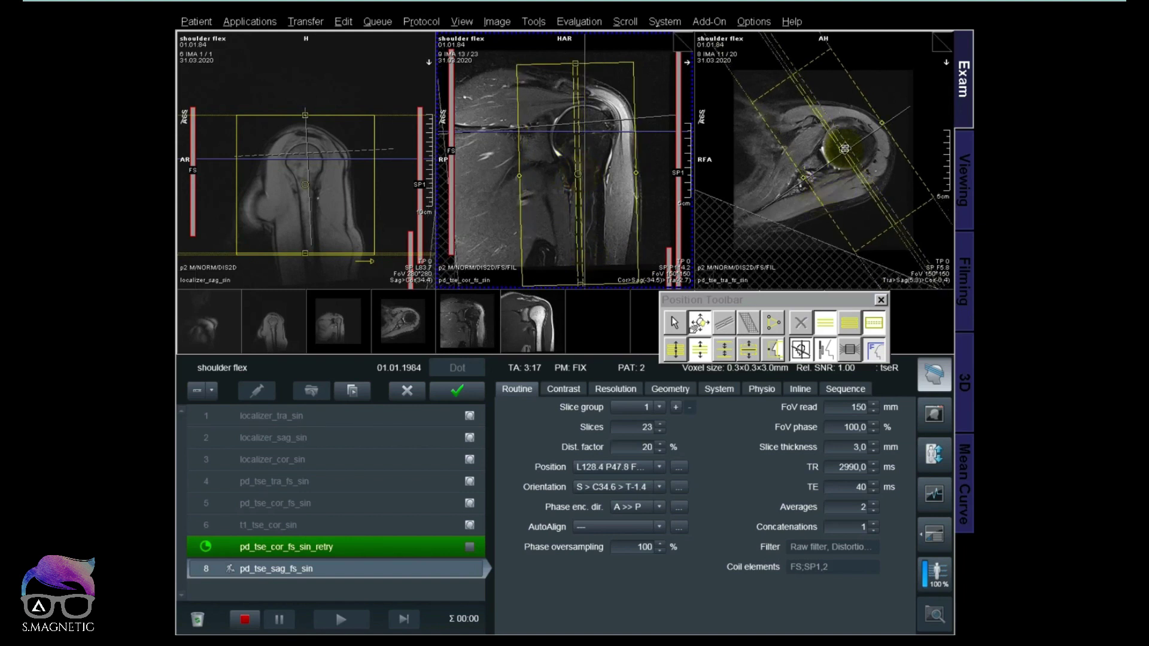
pyautogui.moveTo(837, 148); pyautogui.dragTo(861, 208)
pyautogui.scroll(-6, 860, 203)
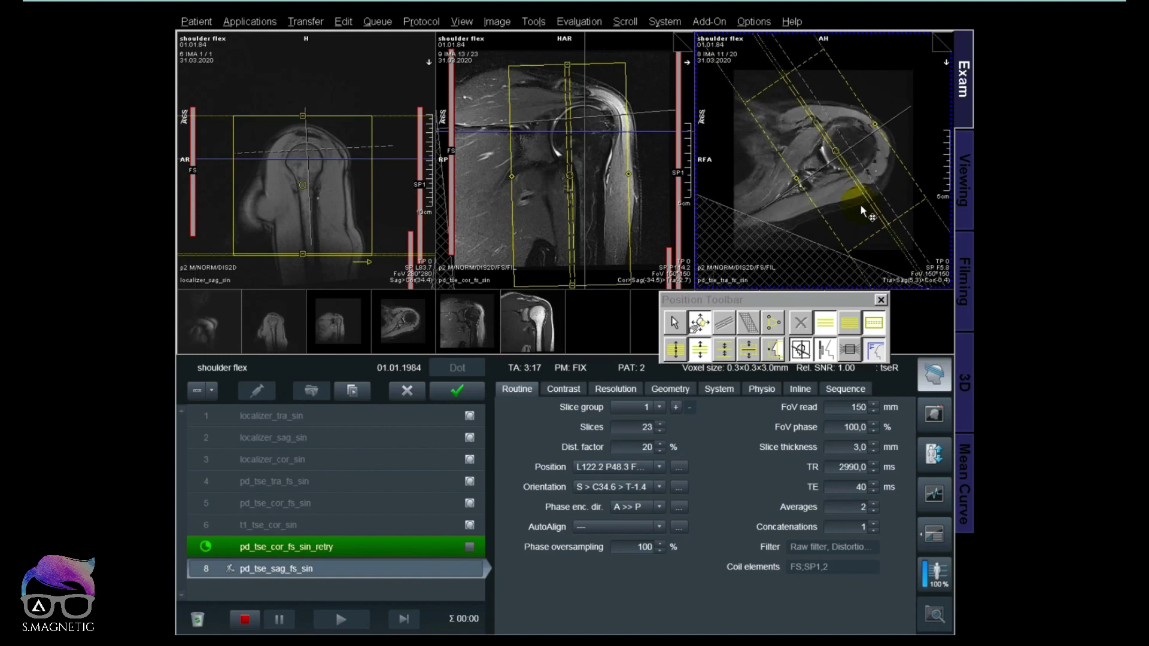
pyautogui.moveTo(836, 153); pyautogui.dragTo(838, 156)
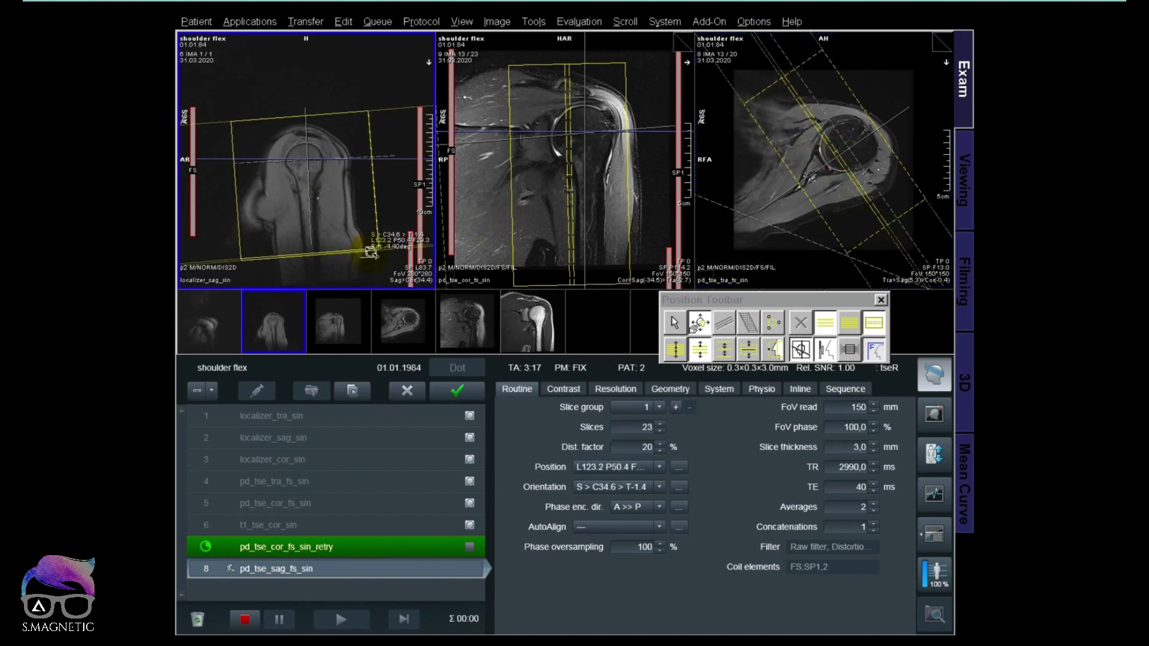
pyautogui.moveTo(363, 256); pyautogui.dragTo(371, 251)
# Draw a saturation band beside the slice stack in the axial image.
pyautogui.click(815, 270)
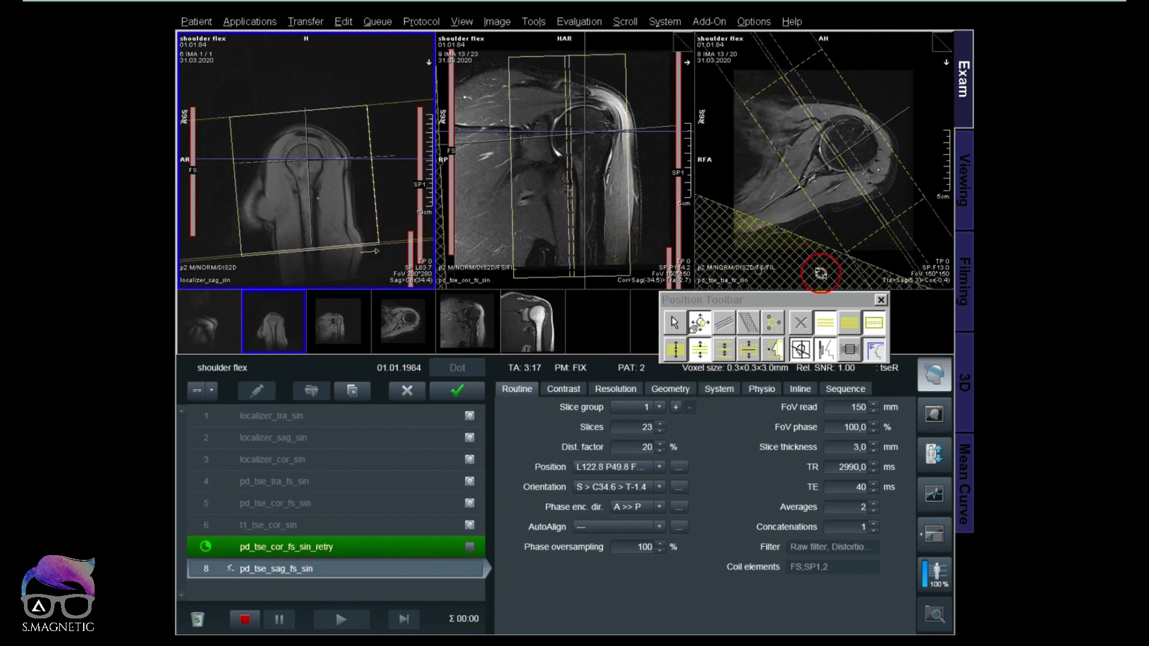
pyautogui.click(808, 319)
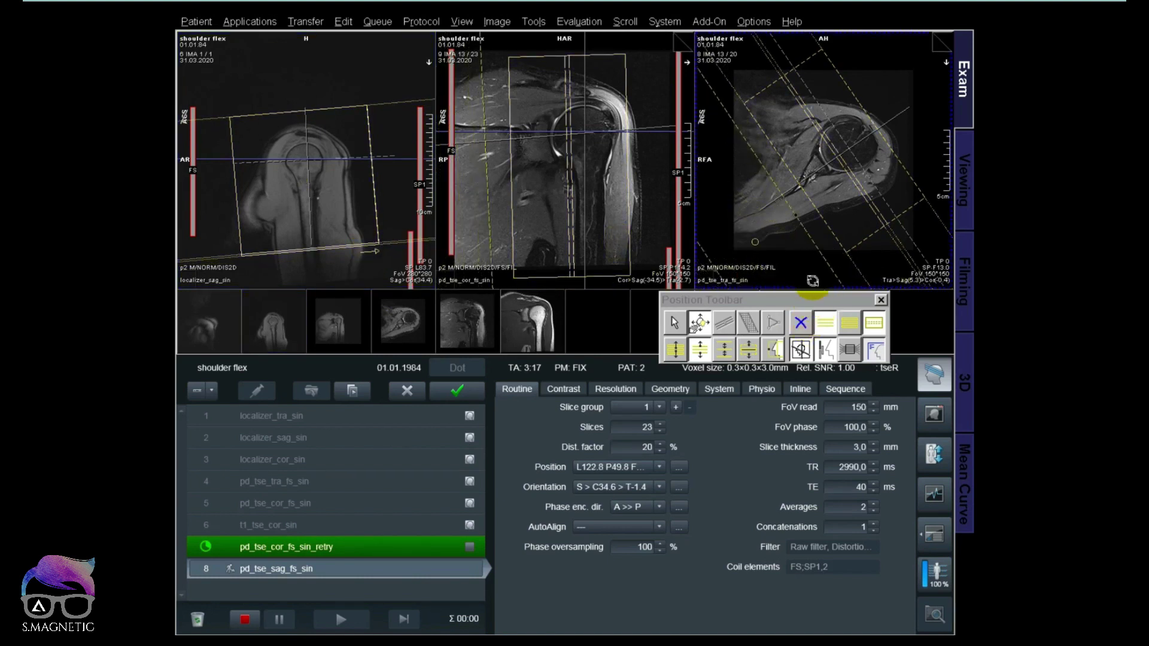
pyautogui.moveTo(815, 257); pyautogui.dragTo(815, 255)
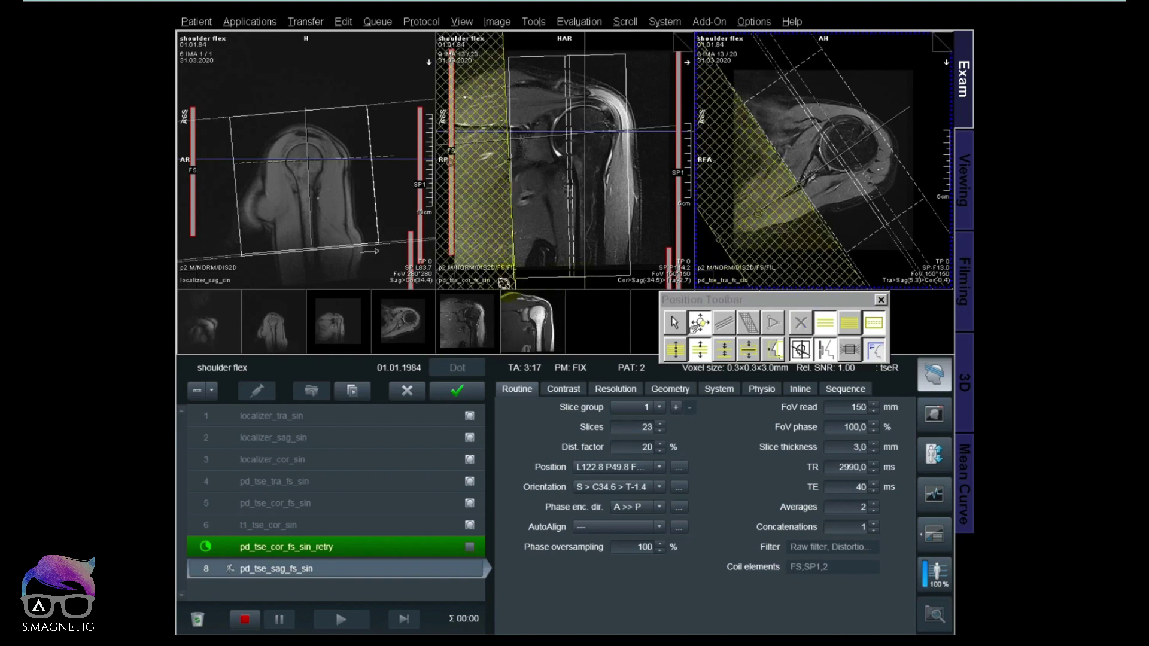
pyautogui.click(499, 283)
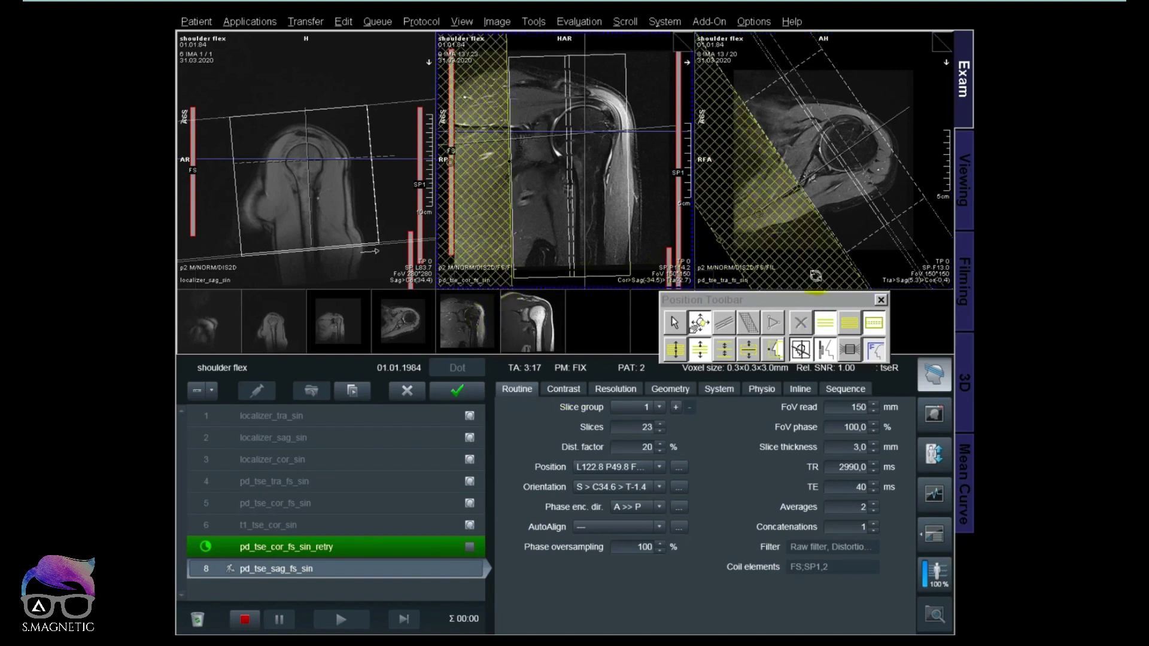
# Reduce the slices from 23 to 20 and lower TR to 2600 ms.
pyautogui.click(852, 465)
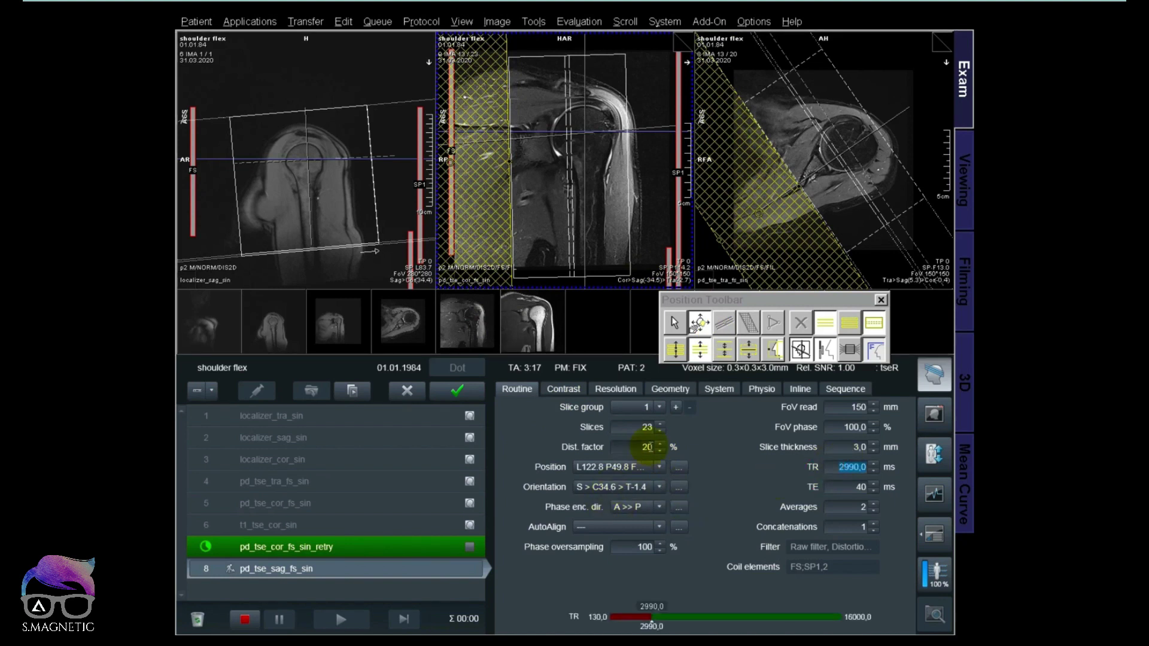
pyautogui.click(661, 431)
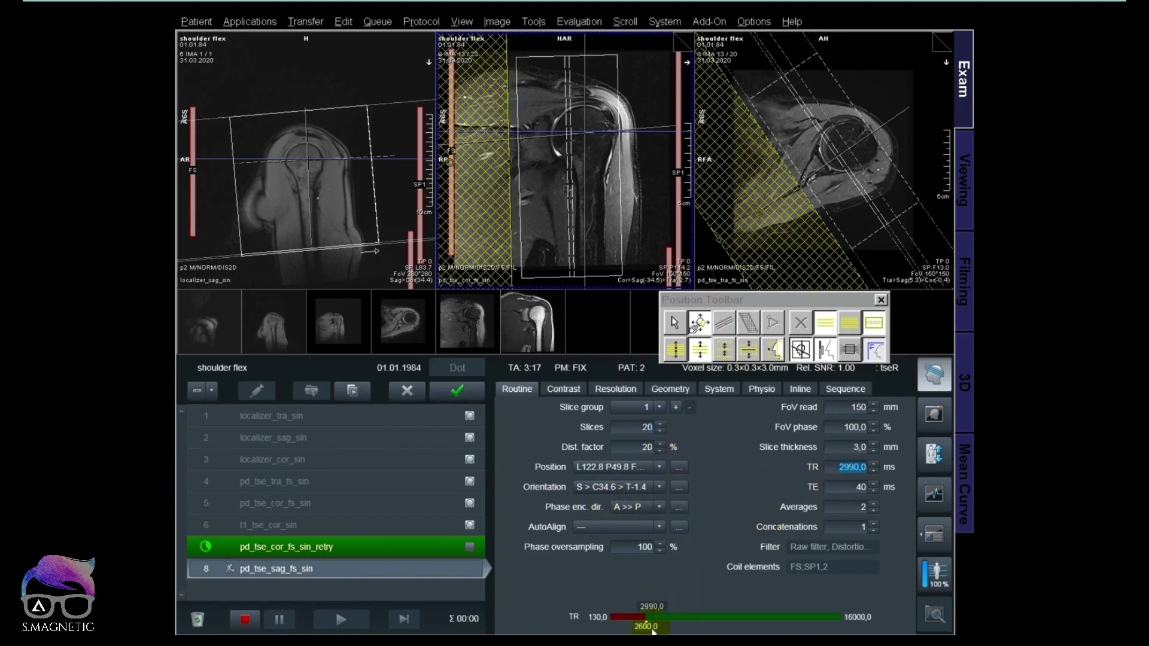
pyautogui.moveTo(647, 631); pyautogui.dragTo(646, 630)
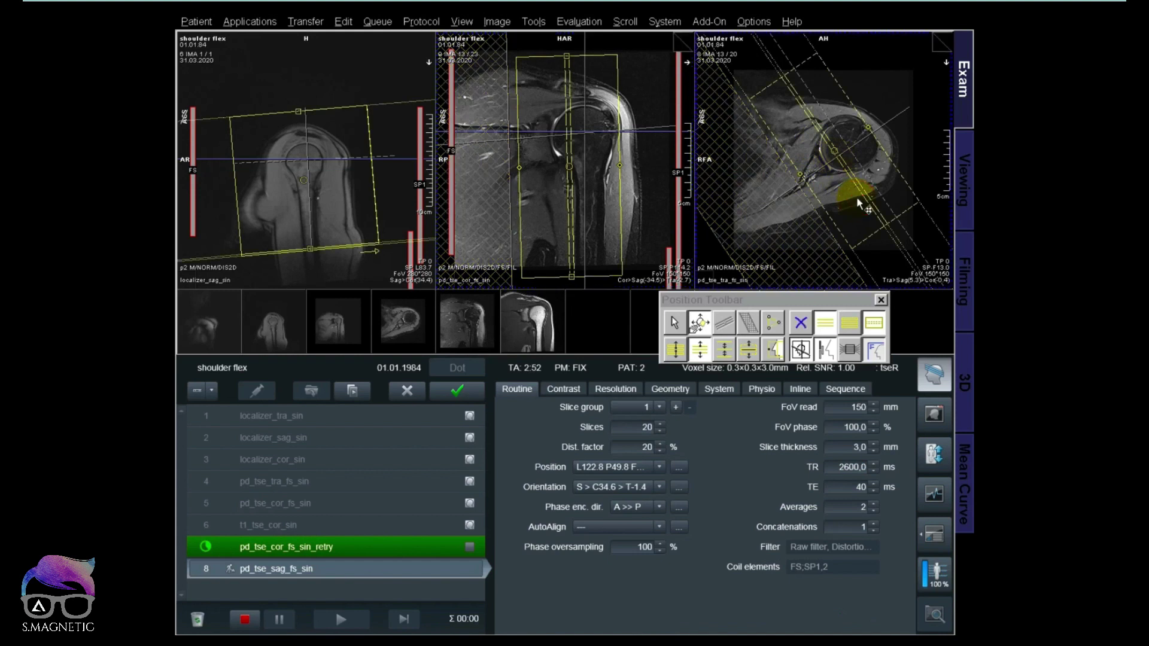
pyautogui.click(846, 197)
# Recentre the slice stack at L126.9 P47.2 and activate the coronal view.
pyautogui.moveTo(835, 157); pyautogui.dragTo(842, 145)
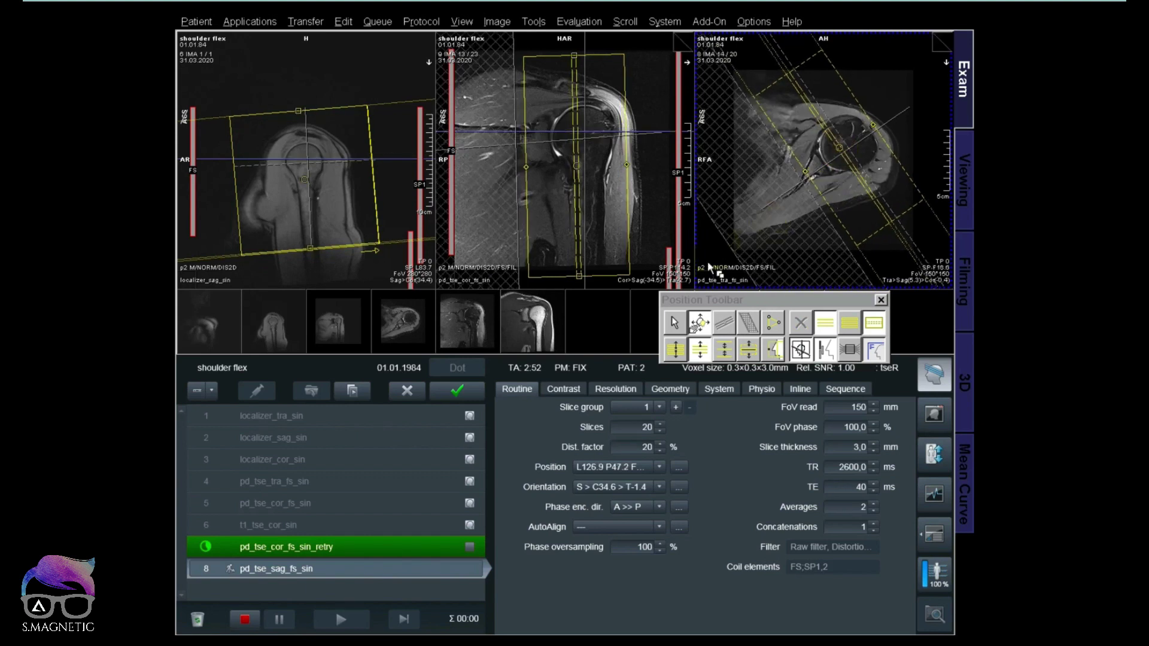
pyautogui.click(608, 236)
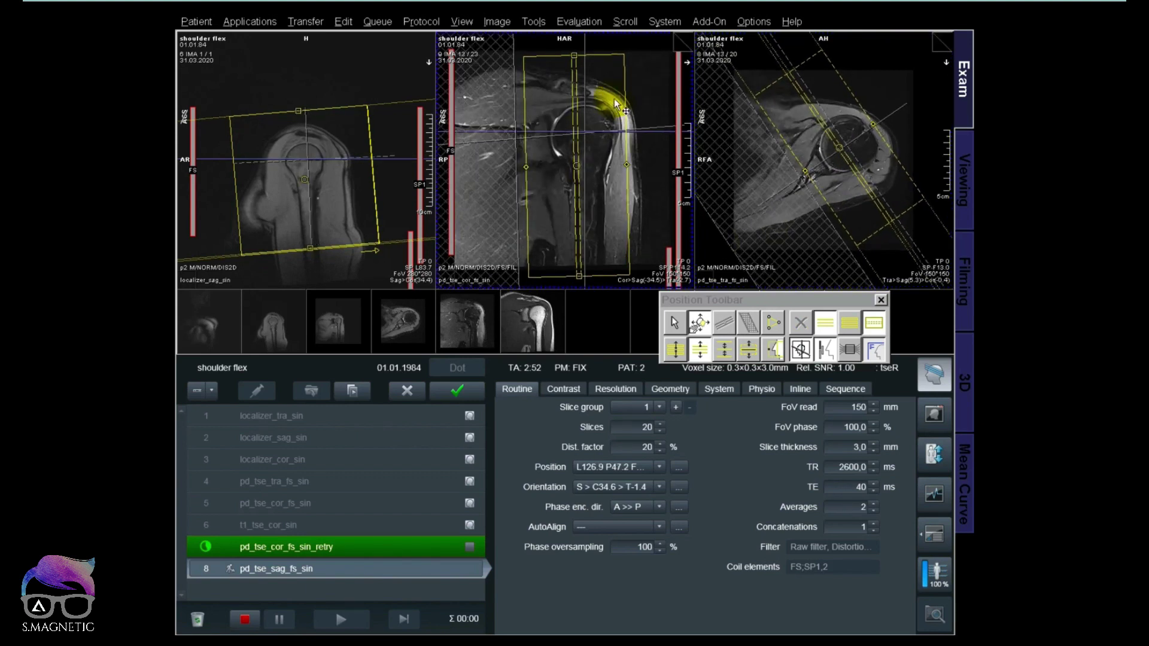
pyautogui.click(835, 466)
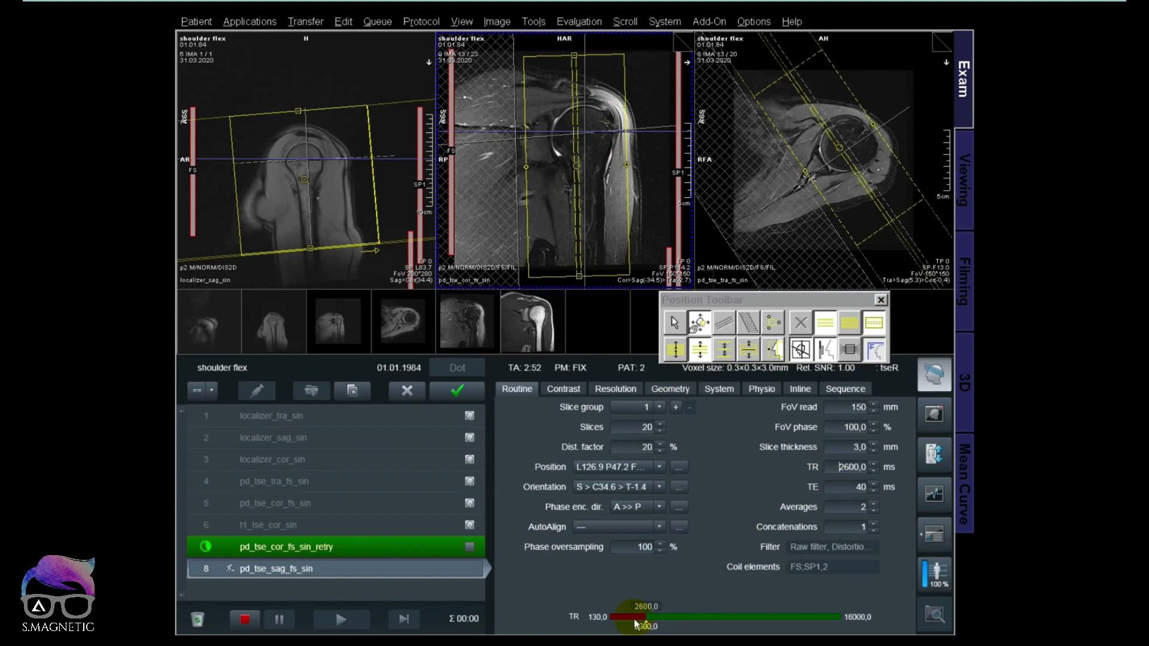
# Review the sagittal sequence's Resolution and image filter parameters.
pyautogui.click(616, 391)
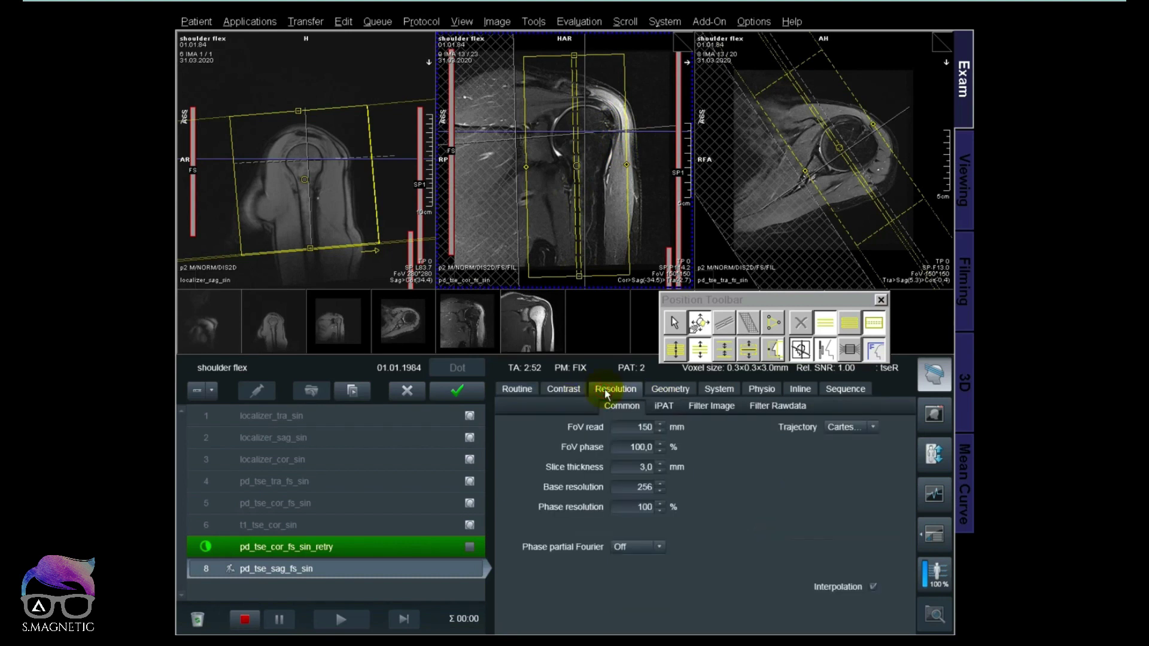
pyautogui.click(708, 407)
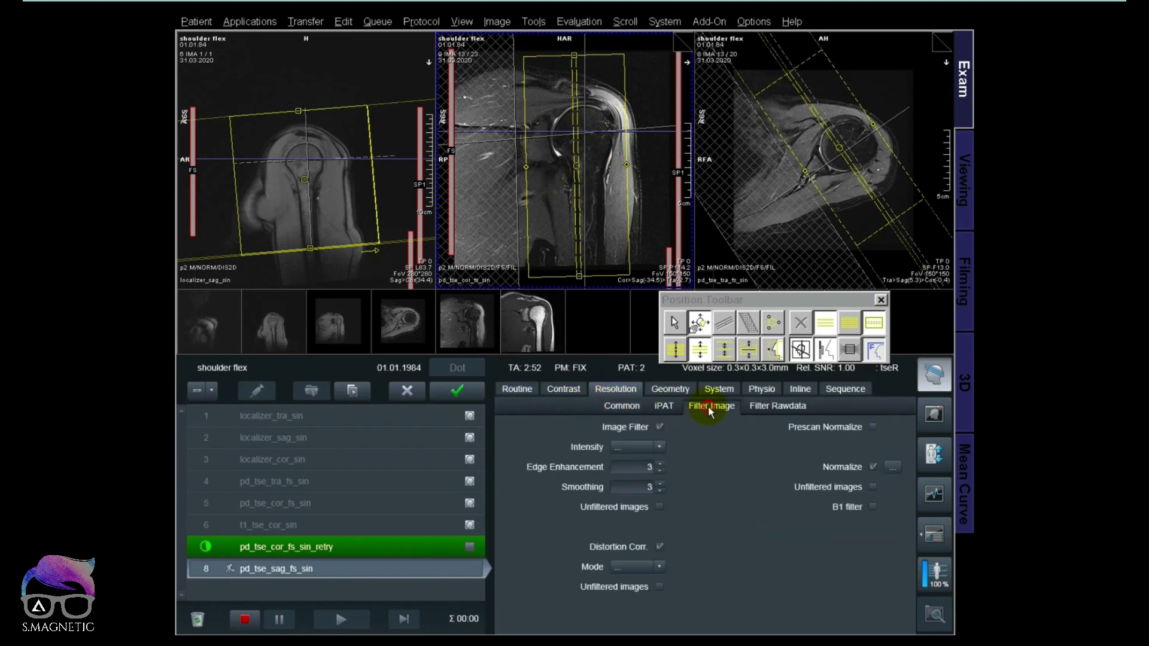
pyautogui.click(871, 427)
pyautogui.click(633, 409)
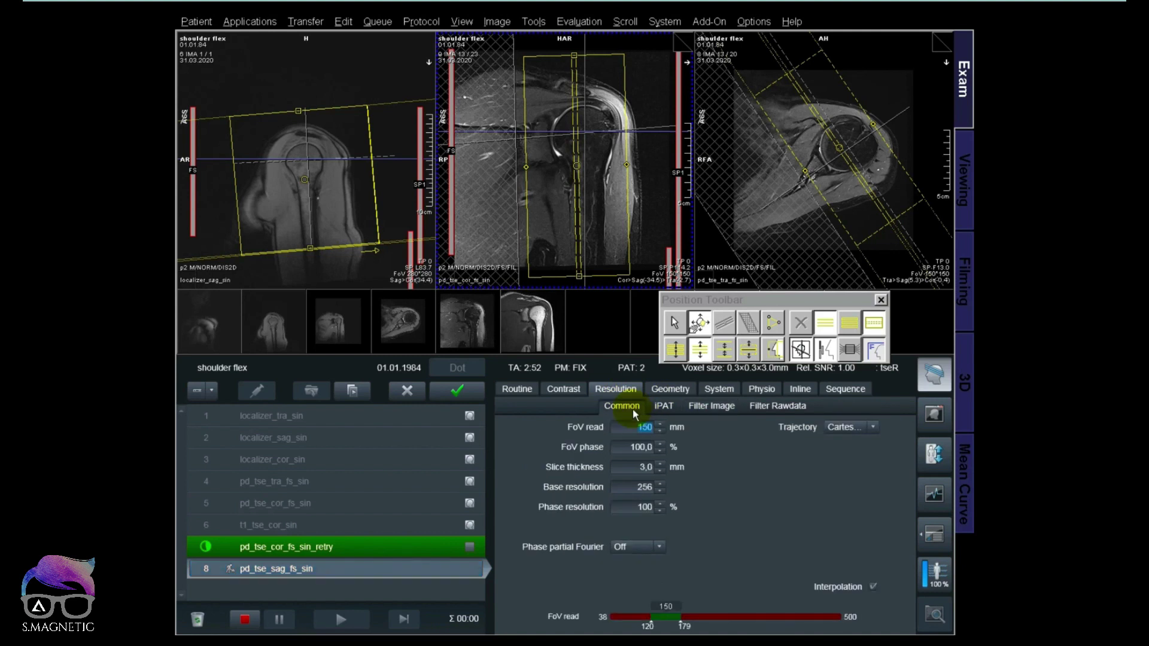
# Set the SPAIR fat suppression region to Abdomen & Pelvis, accepting TR 3360 ms.
pyautogui.click(580, 392)
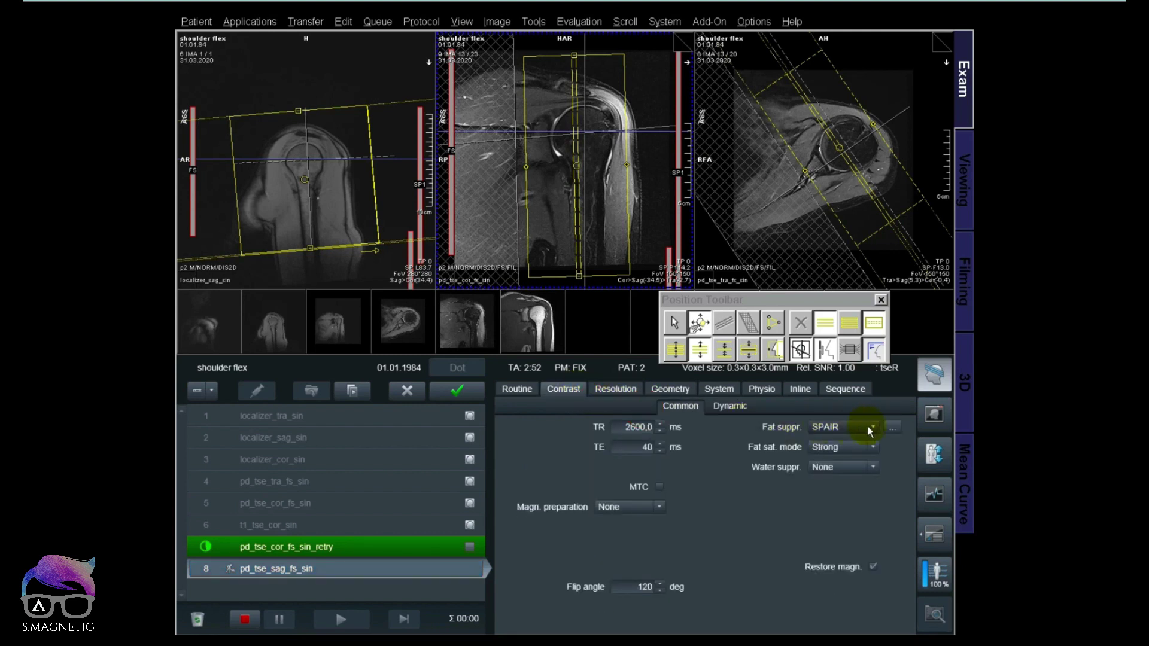
pyautogui.click(892, 426)
pyautogui.click(557, 111)
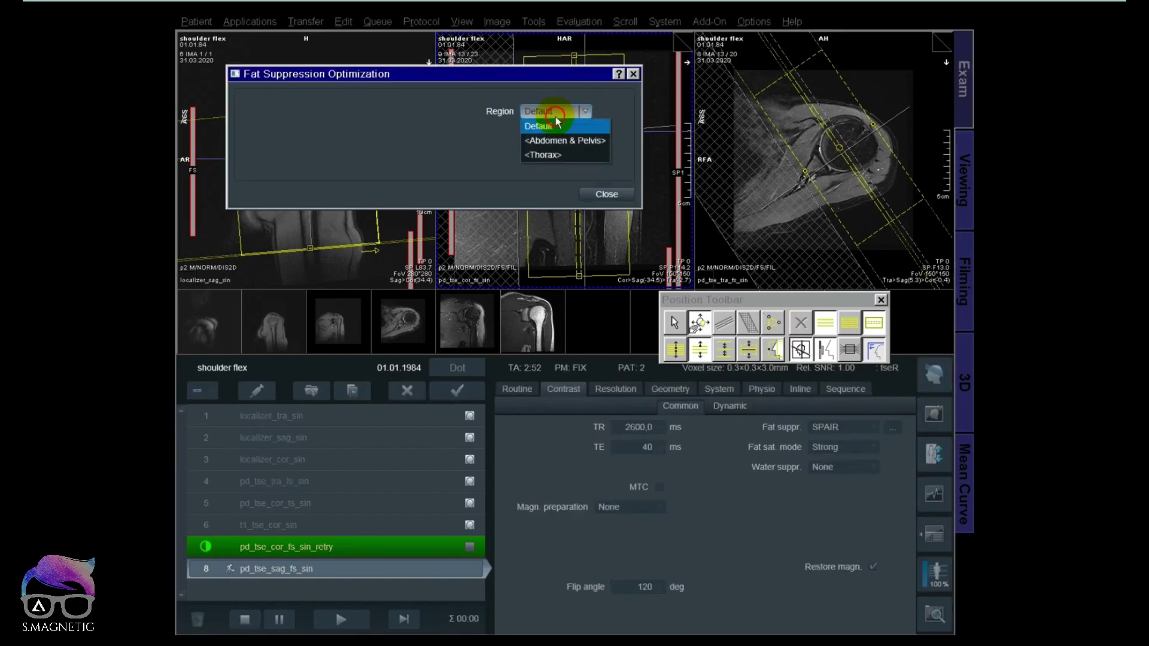
pyautogui.click(549, 141)
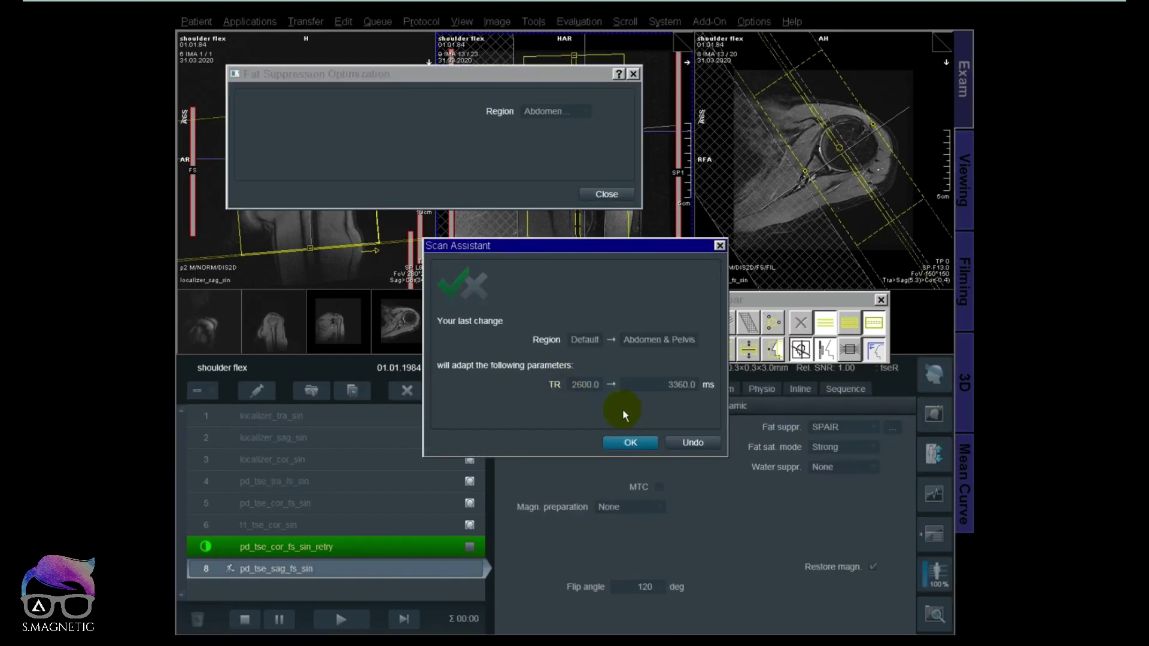
pyautogui.click(630, 442)
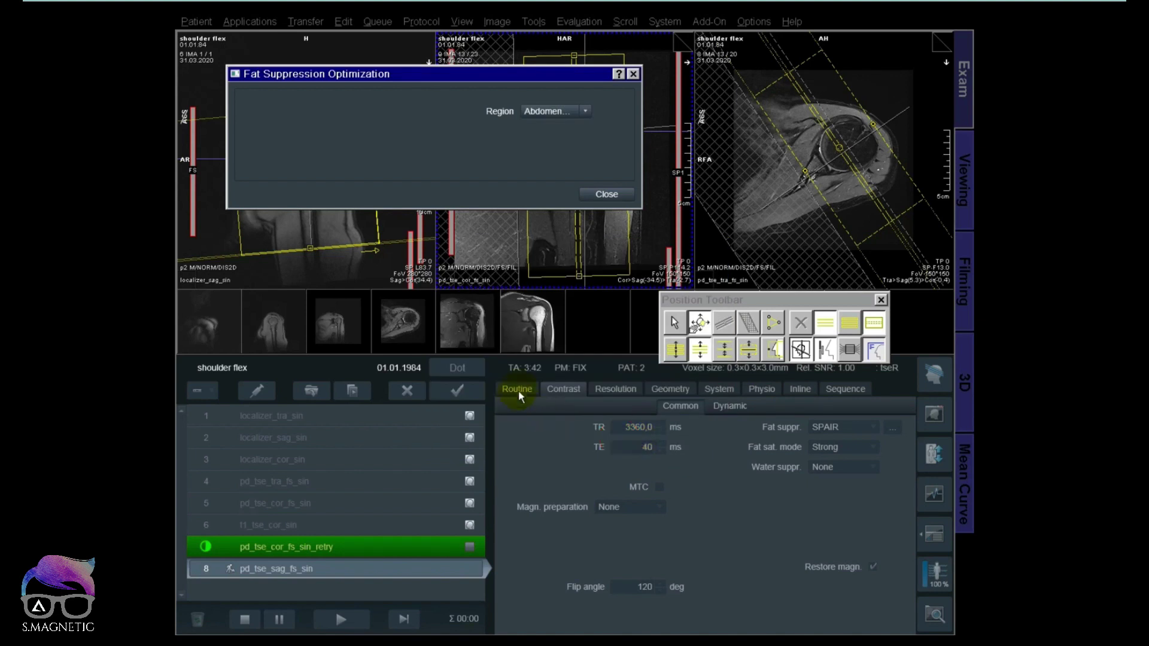
pyautogui.click(607, 195)
# Lower the sagittal sequence's TR to 2710 ms.
pyautogui.click(517, 389)
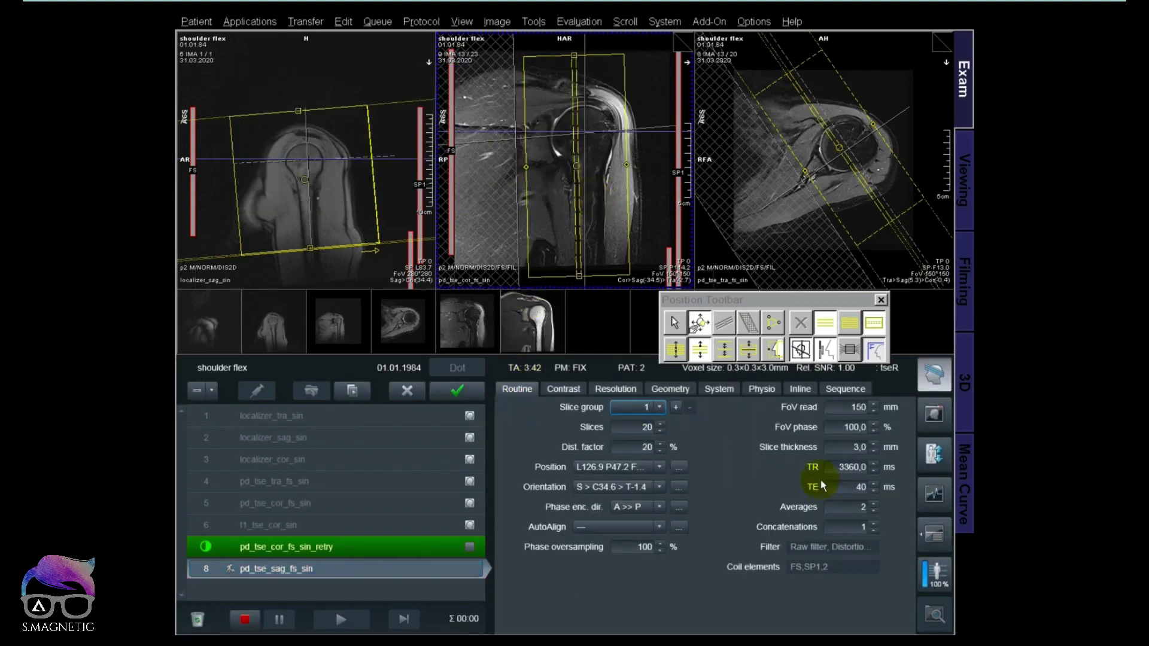
pyautogui.click(844, 467)
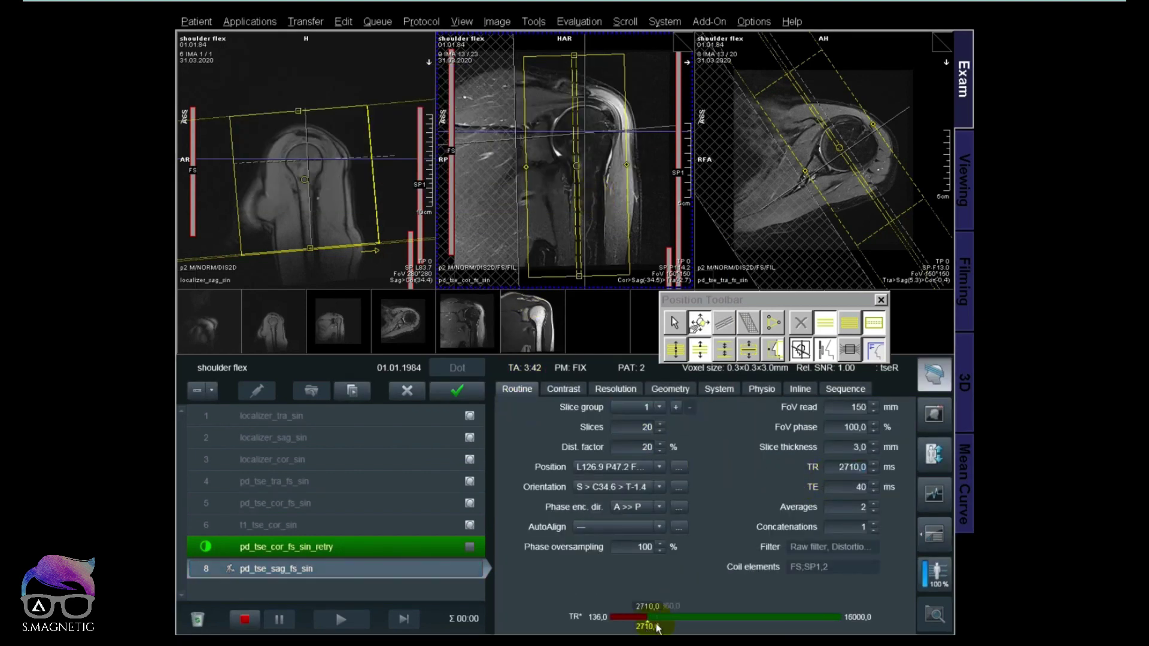
pyautogui.moveTo(648, 631); pyautogui.dragTo(648, 632)
# Shrink the sagittal slice box by raising its lower edge and narrowing its left side.
pyautogui.click(850, 350)
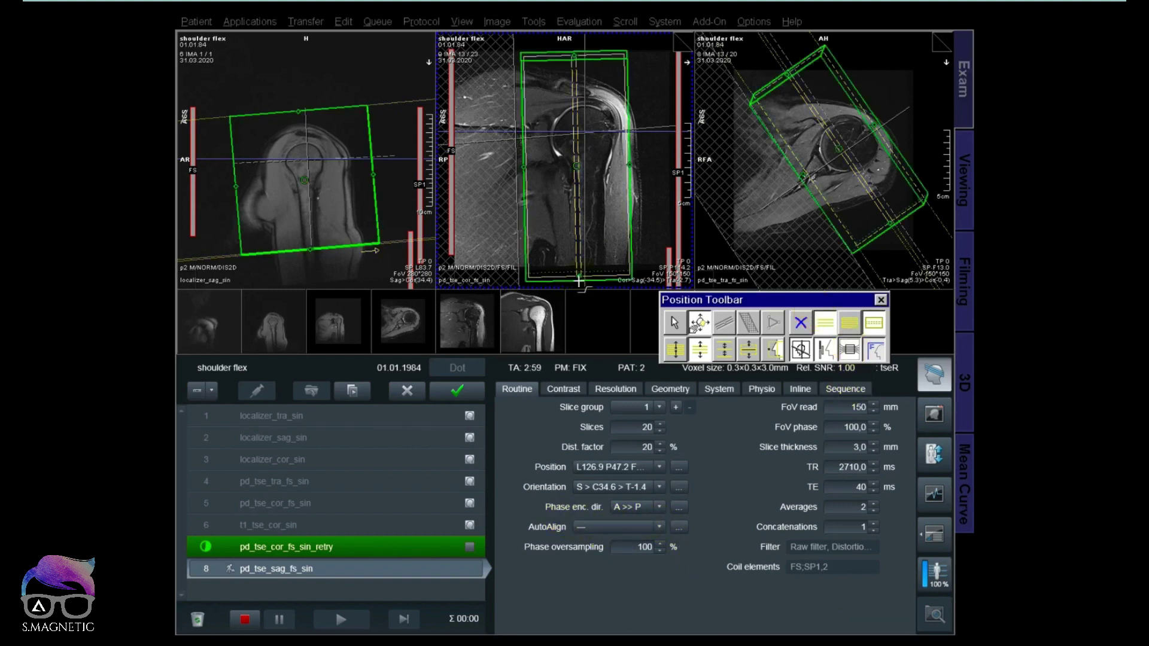
pyautogui.moveTo(578, 265); pyautogui.dragTo(577, 240)
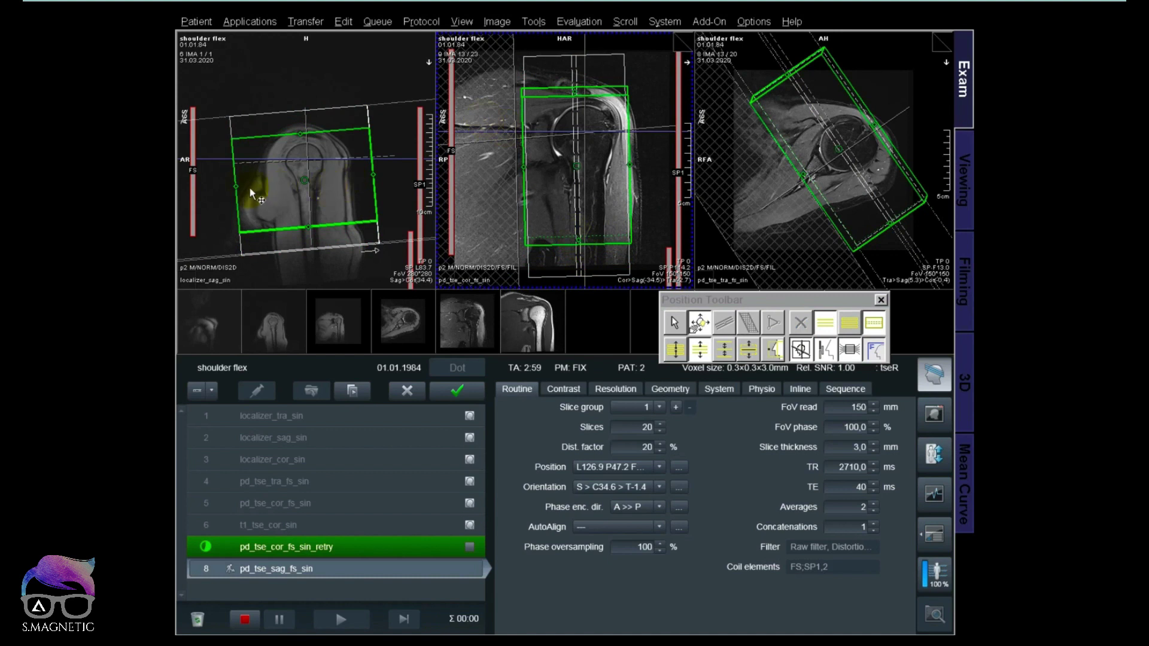
pyautogui.moveTo(241, 189); pyautogui.dragTo(272, 182)
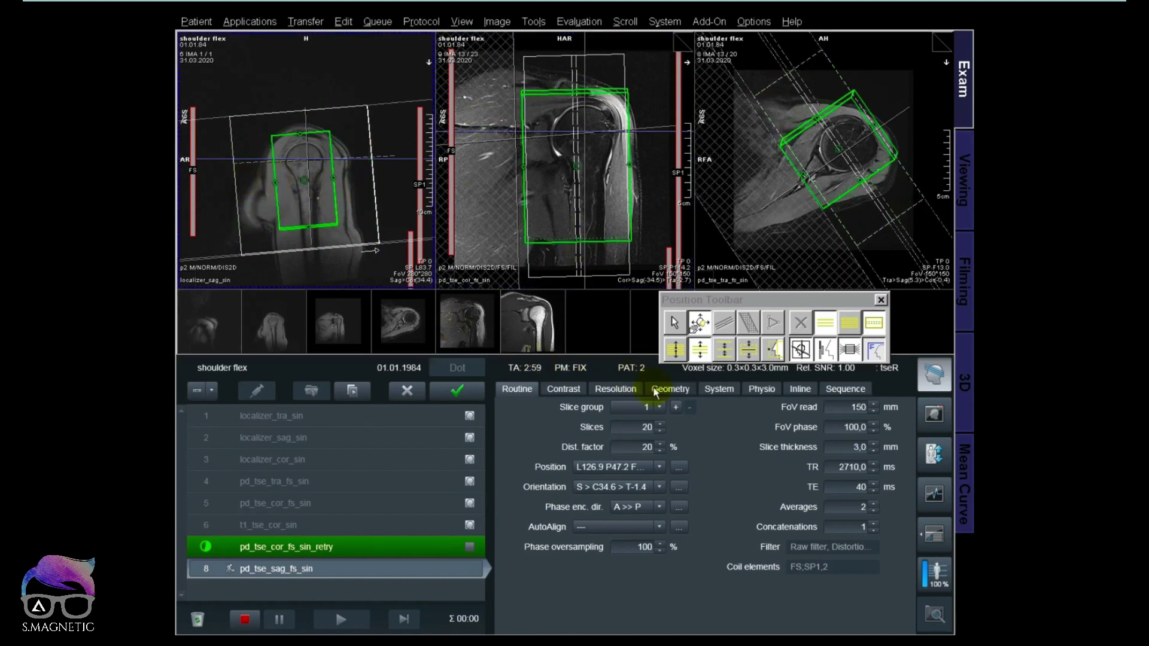
pyautogui.click(850, 351)
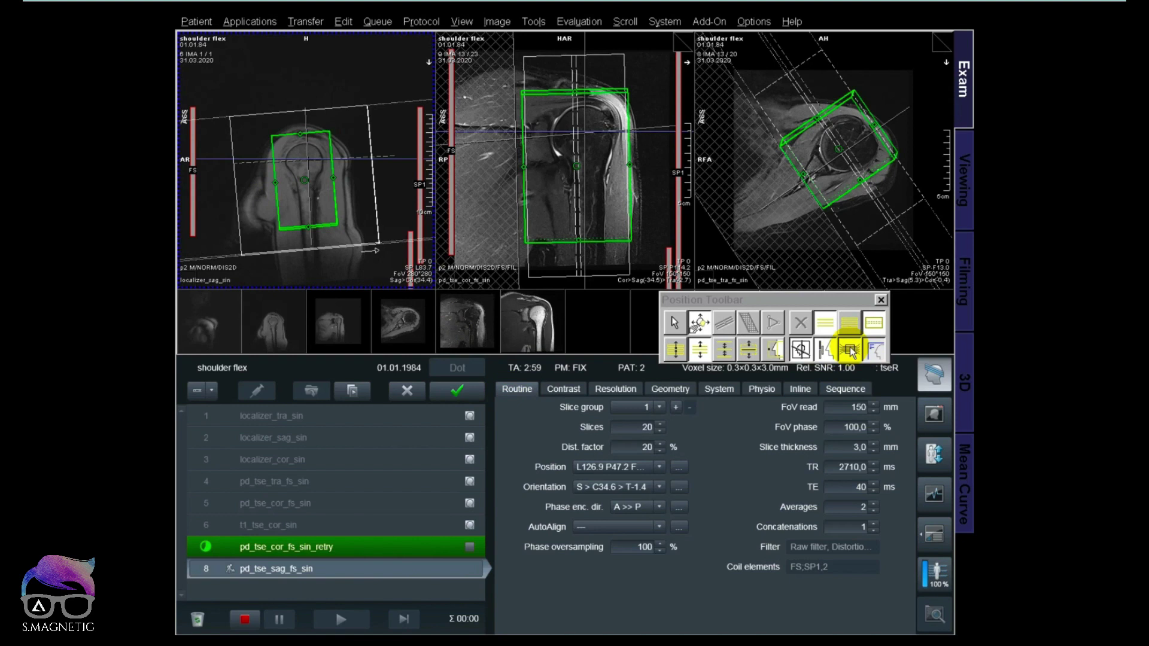
pyautogui.click(880, 299)
pyautogui.click(840, 467)
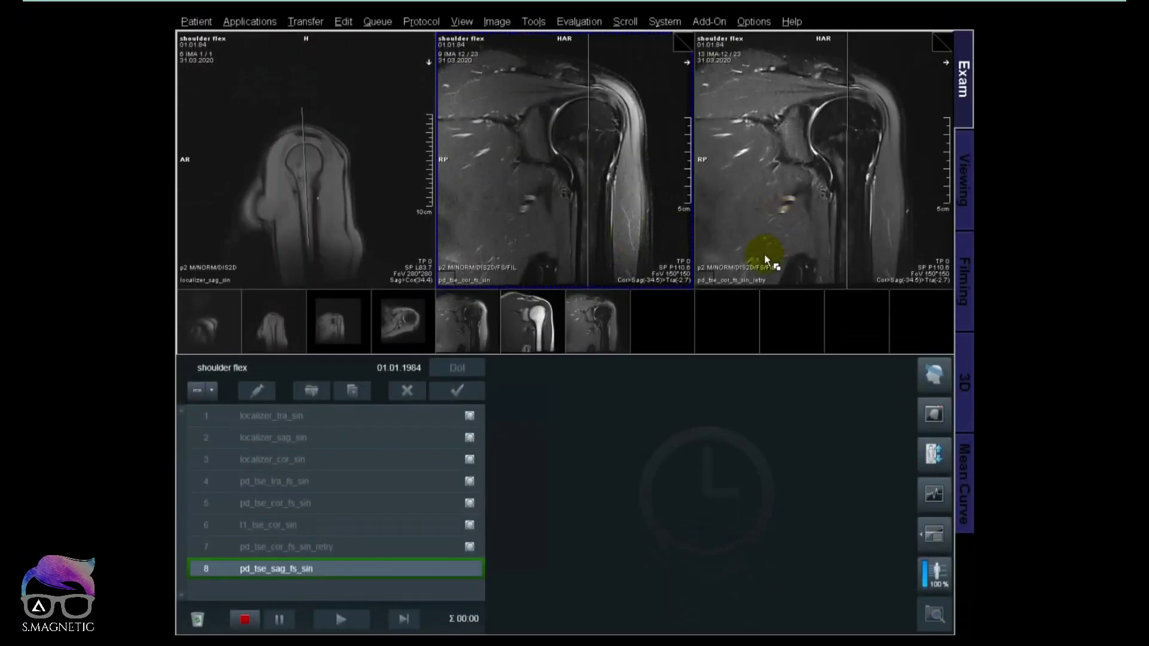
# Zoom in on both coronal shoulder images, then open the sagittal fat-sat step's settings.
pyautogui.moveTo(782, 259); pyautogui.dragTo(768, 159)
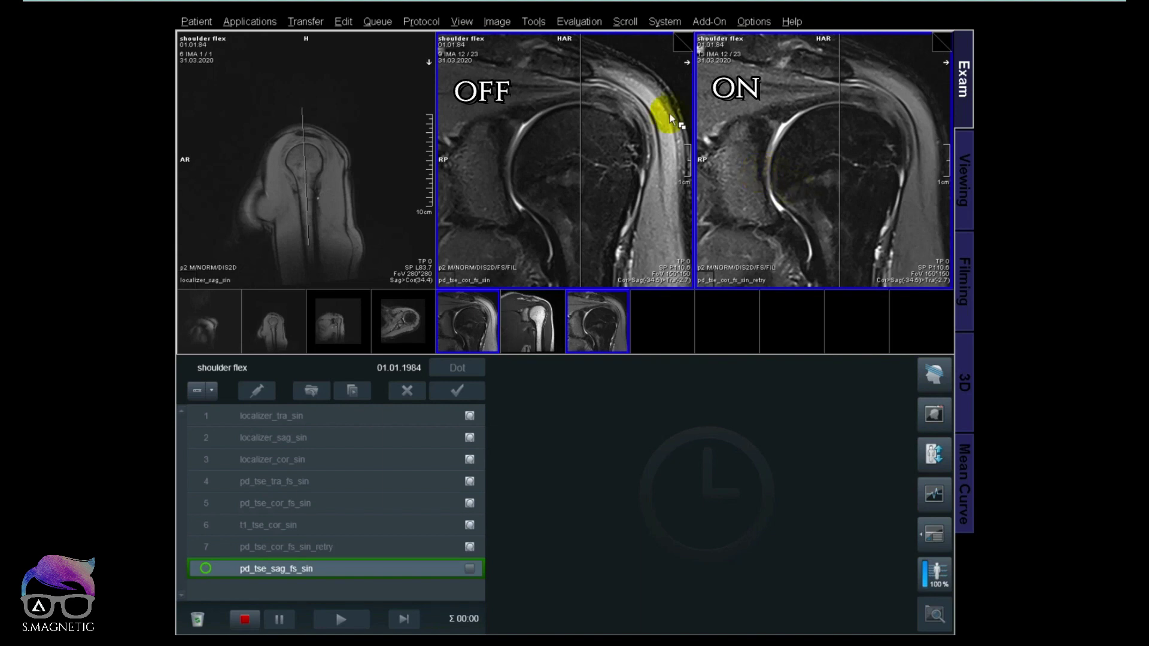
pyautogui.scroll(-2, 898, 174)
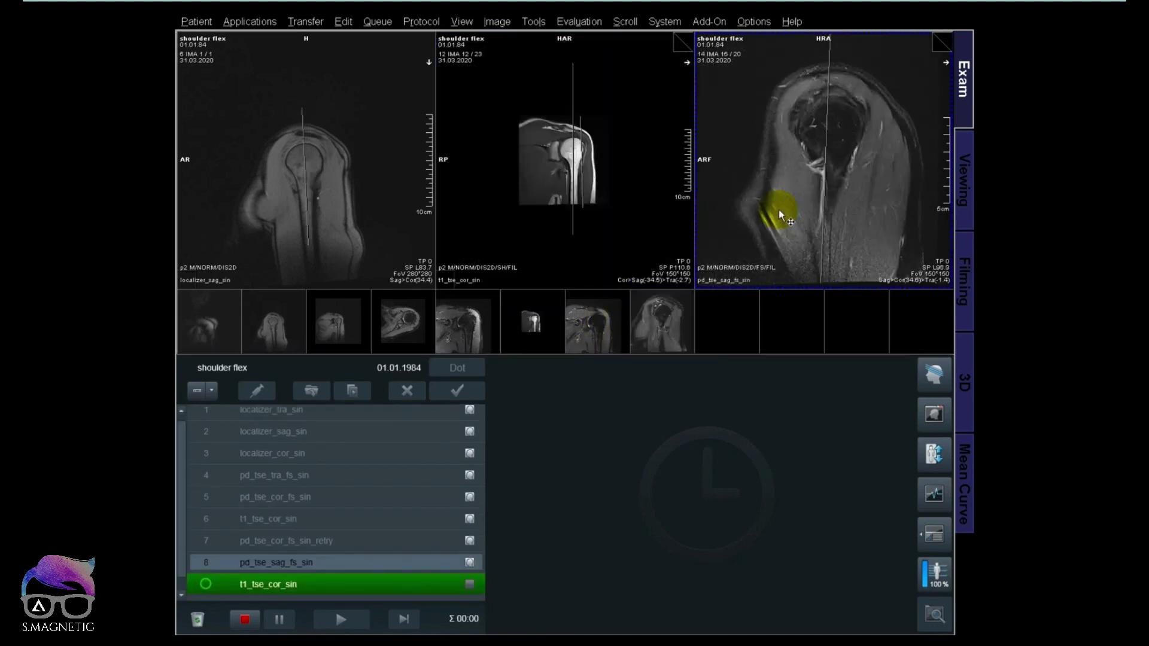
pyautogui.scroll(2, 836, 87)
pyautogui.scroll(2, 841, 89)
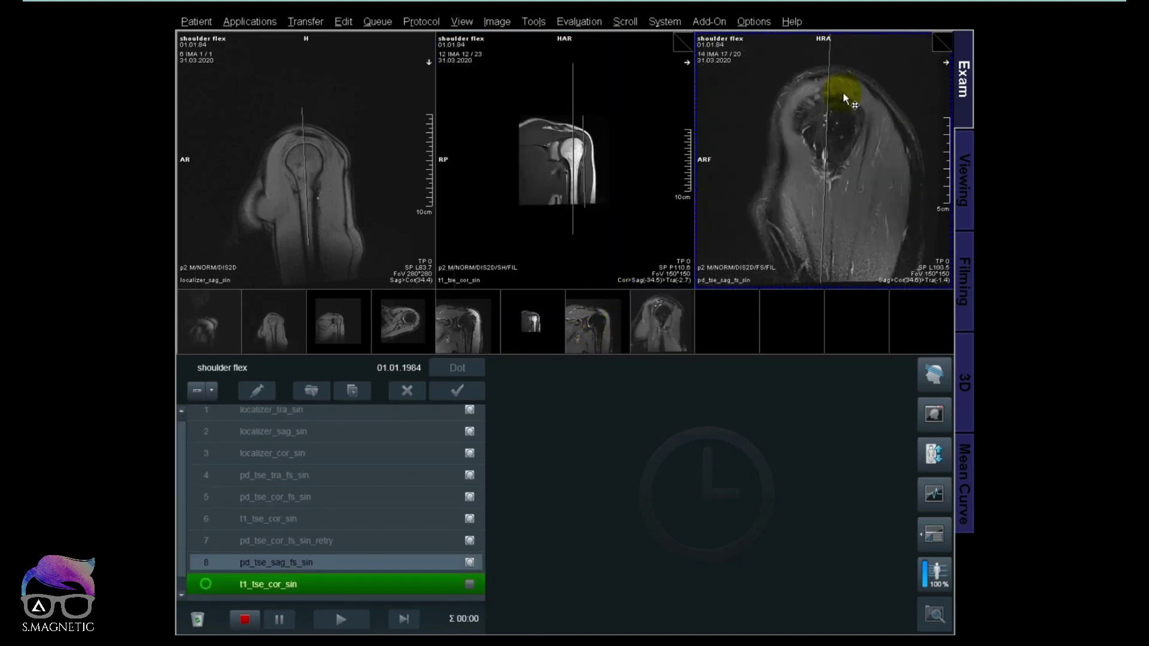
pyautogui.scroll(2, 842, 91)
pyautogui.scroll(1, 846, 103)
pyautogui.scroll(1, 847, 104)
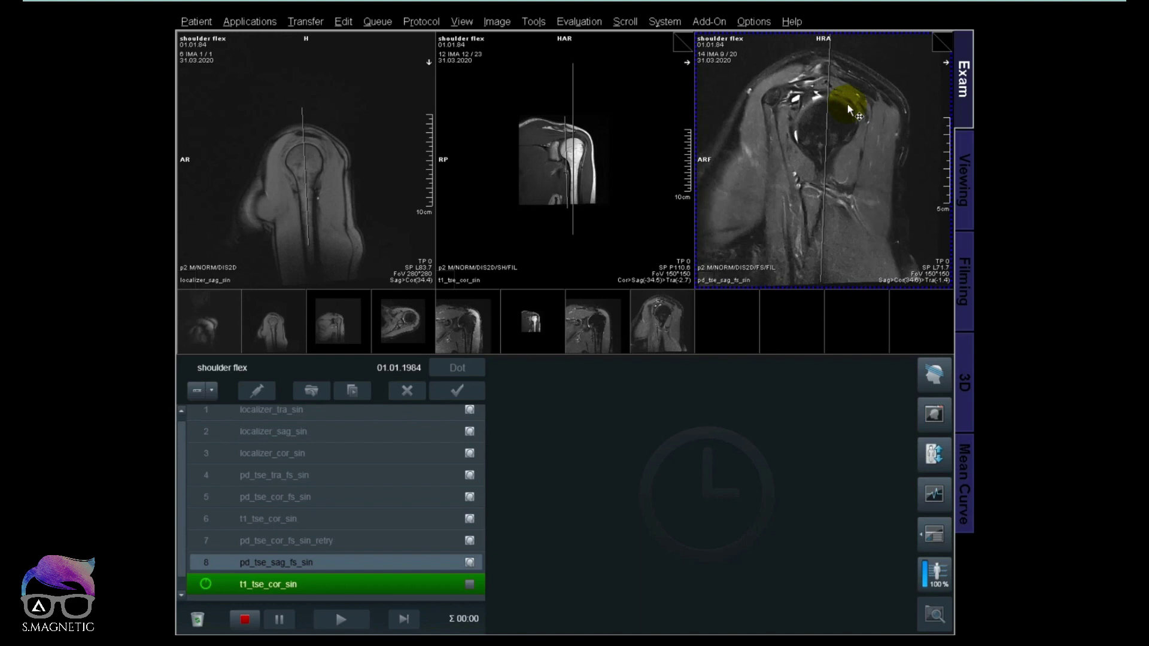
pyautogui.scroll(-1, 841, 101)
pyautogui.scroll(-1, 842, 134)
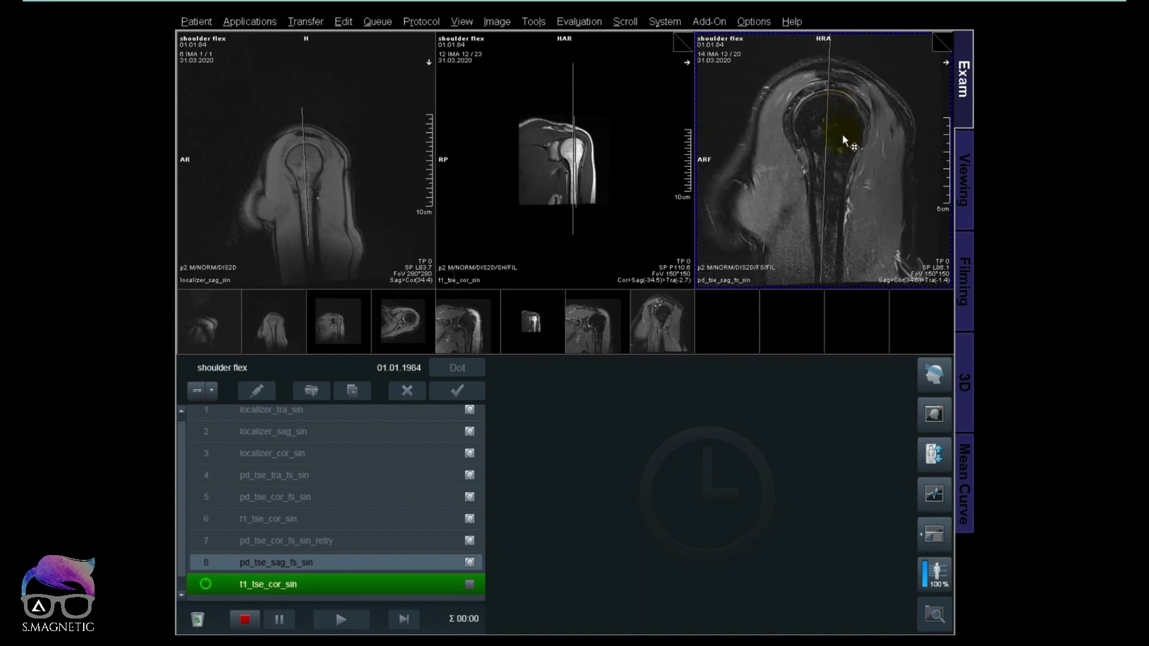
pyautogui.scroll(-1, 840, 144)
pyautogui.doubleClick(326, 561)
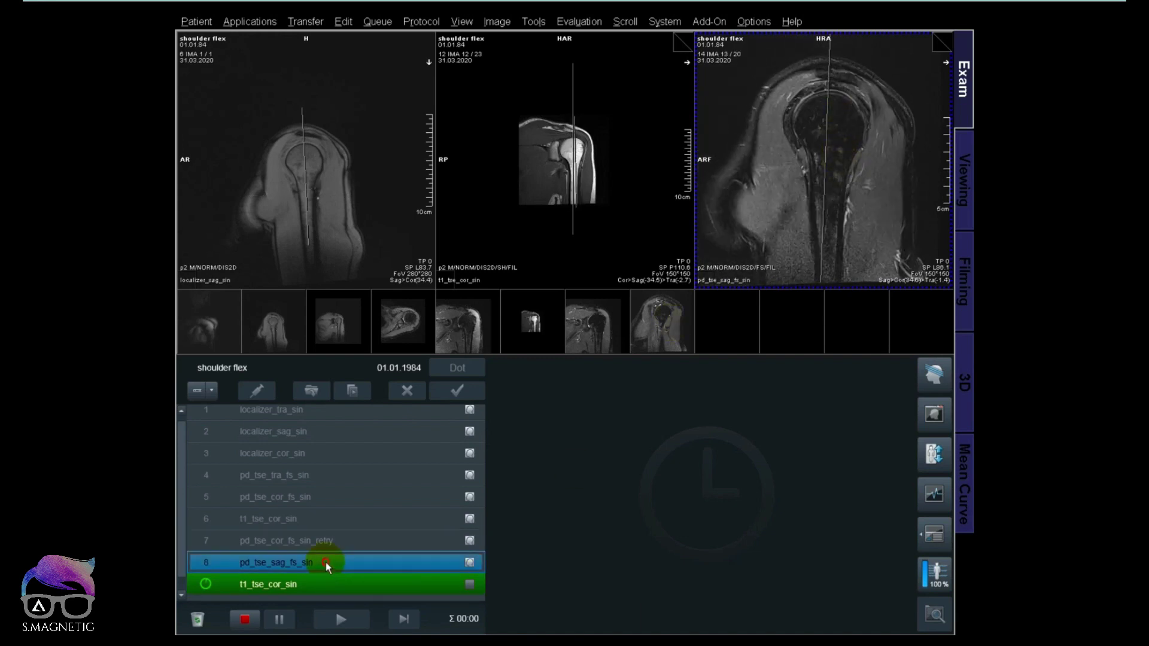
# Show the sagittal step's Abdomen & Pelvis fat suppression optimization settings.
pyautogui.click(448, 217)
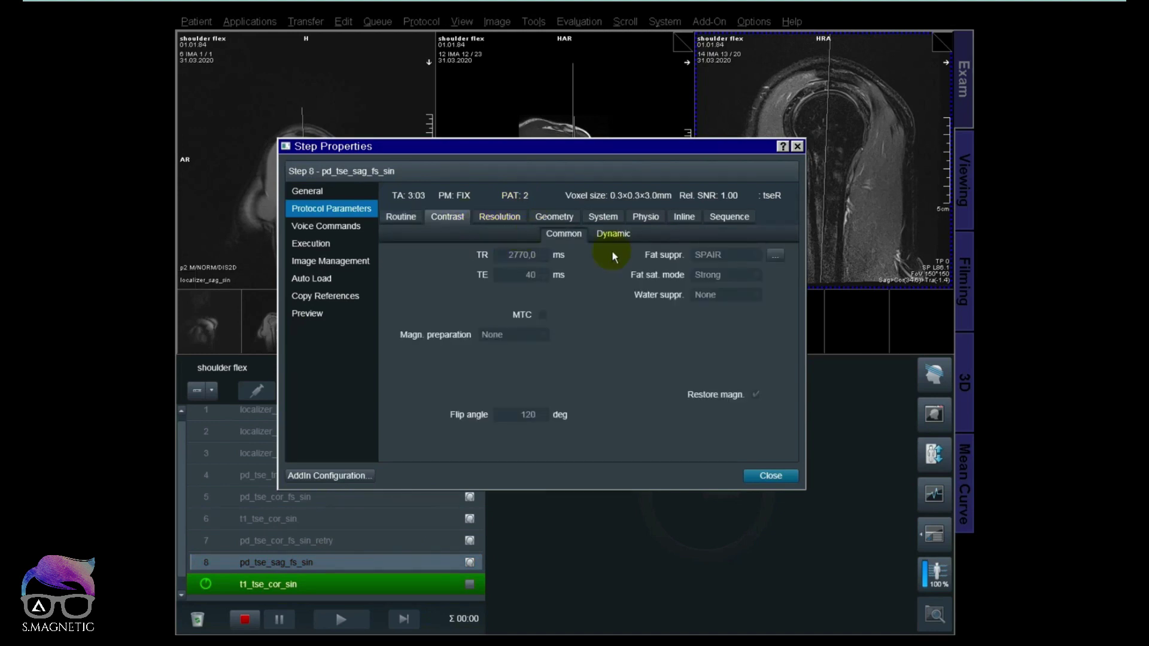
pyautogui.click(771, 255)
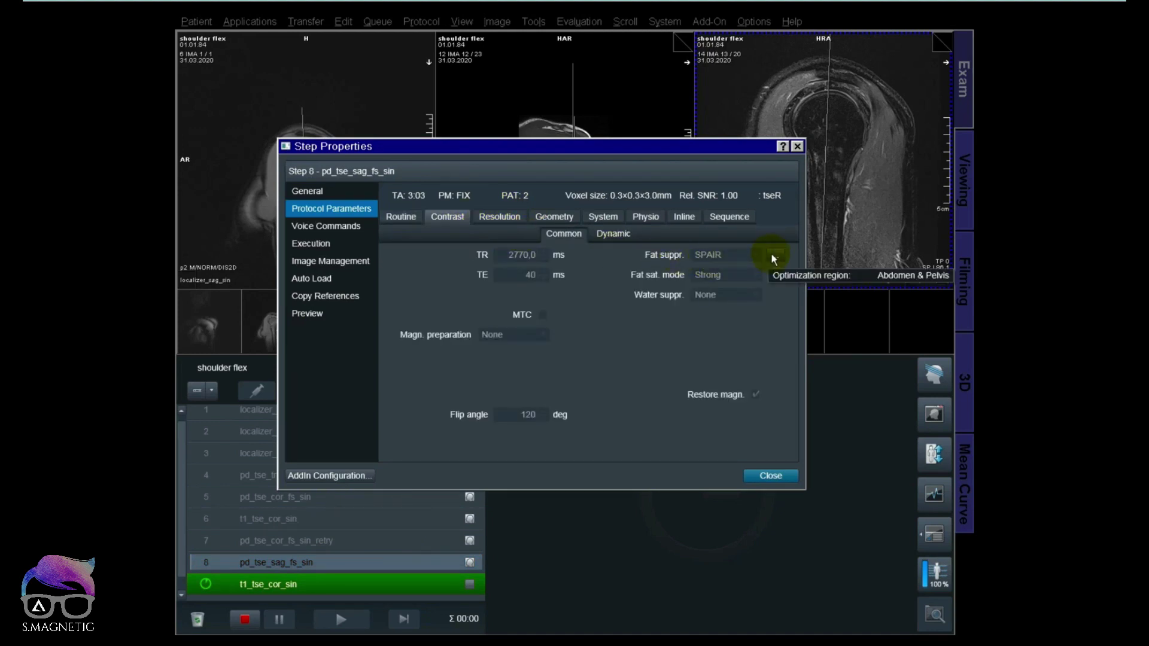
pyautogui.click(772, 254)
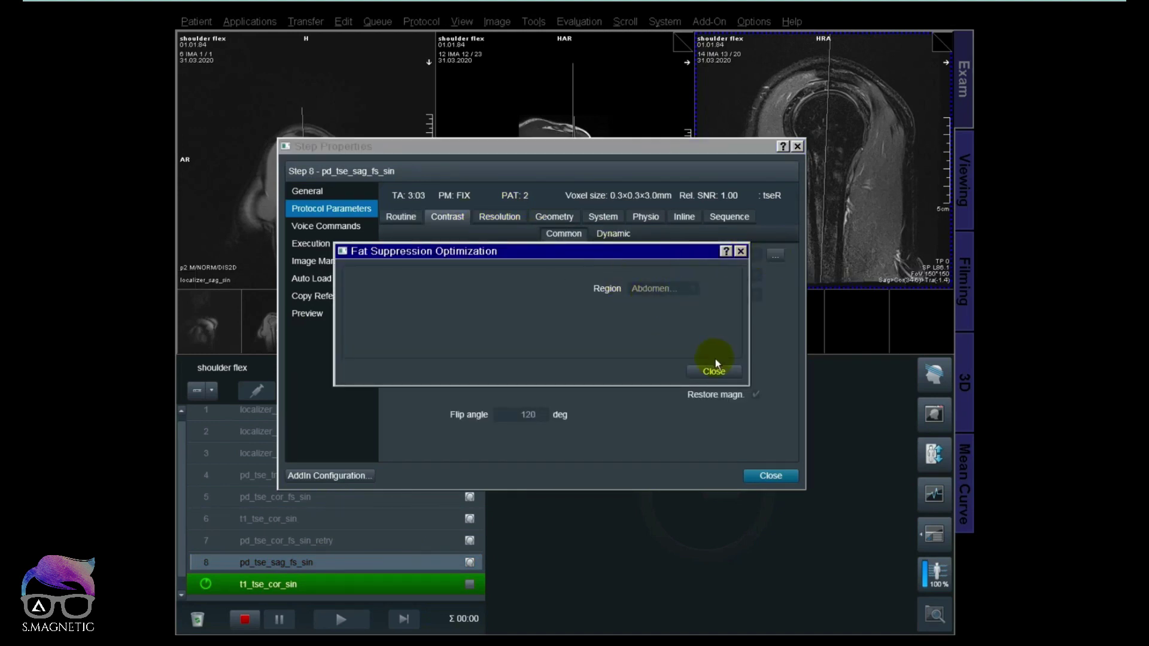